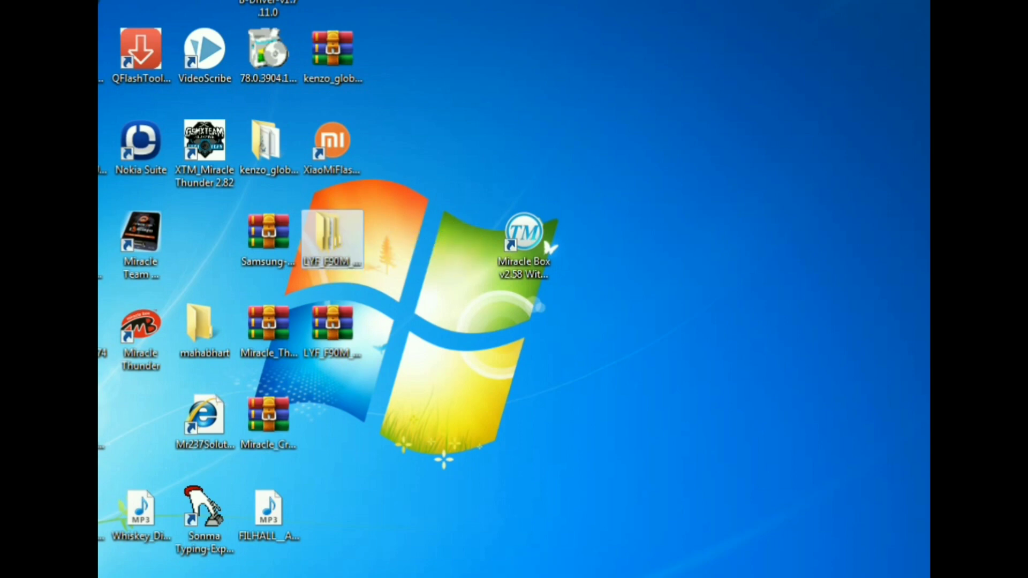
Step: Open the folder C:\Program Files\Qualcomm\QPST\bin in Windows Explorer
key(super+e)
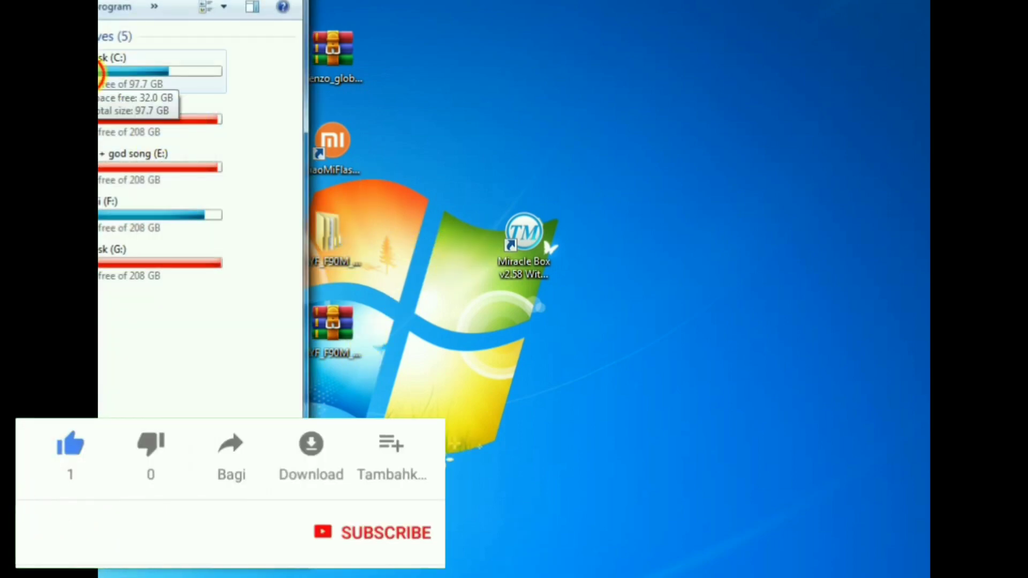
click(101, 70)
double_click(100, 70)
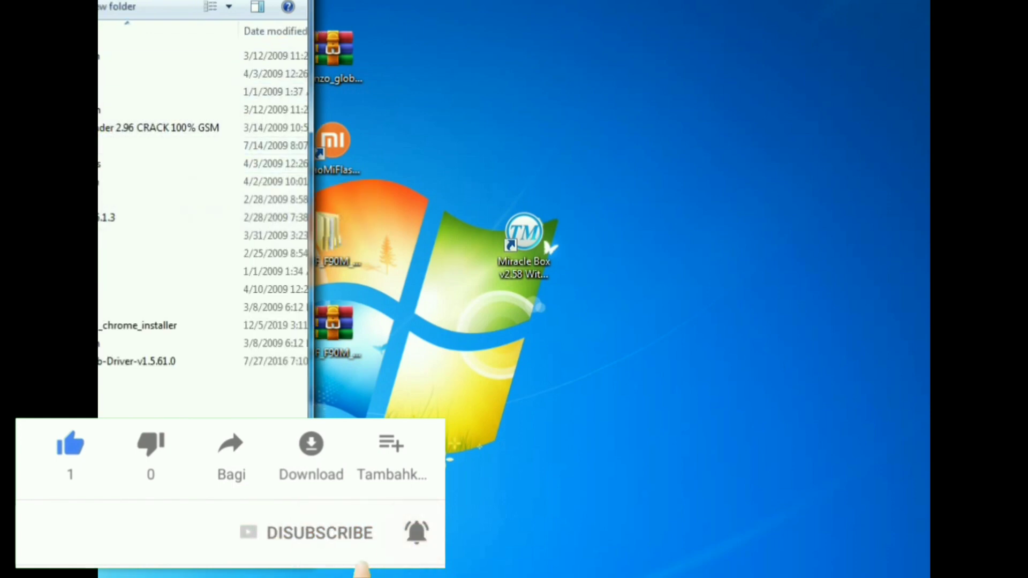
drag(52, 0, 325, 15)
double_click(329, 233)
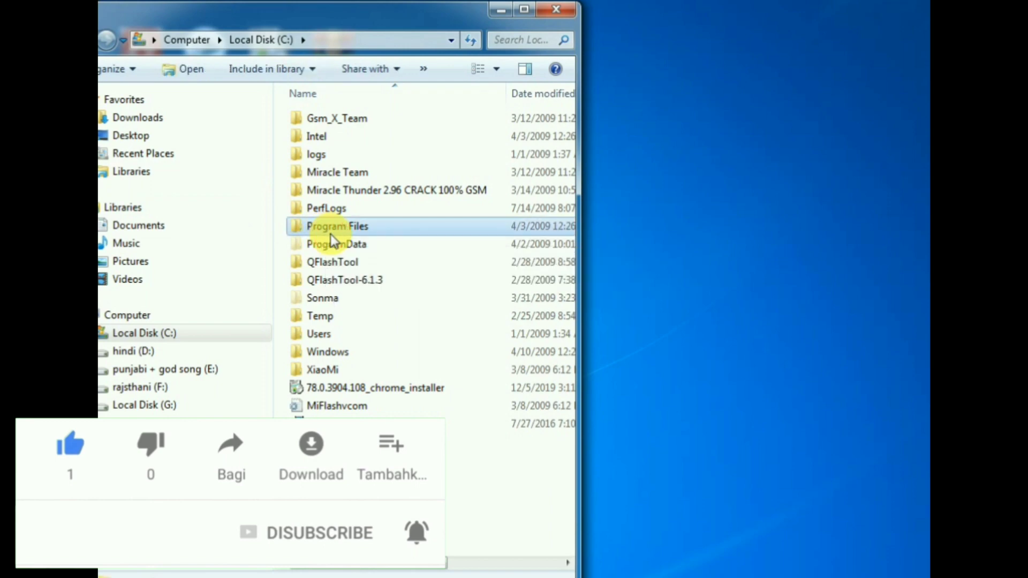
scroll(343, 402, down, 1)
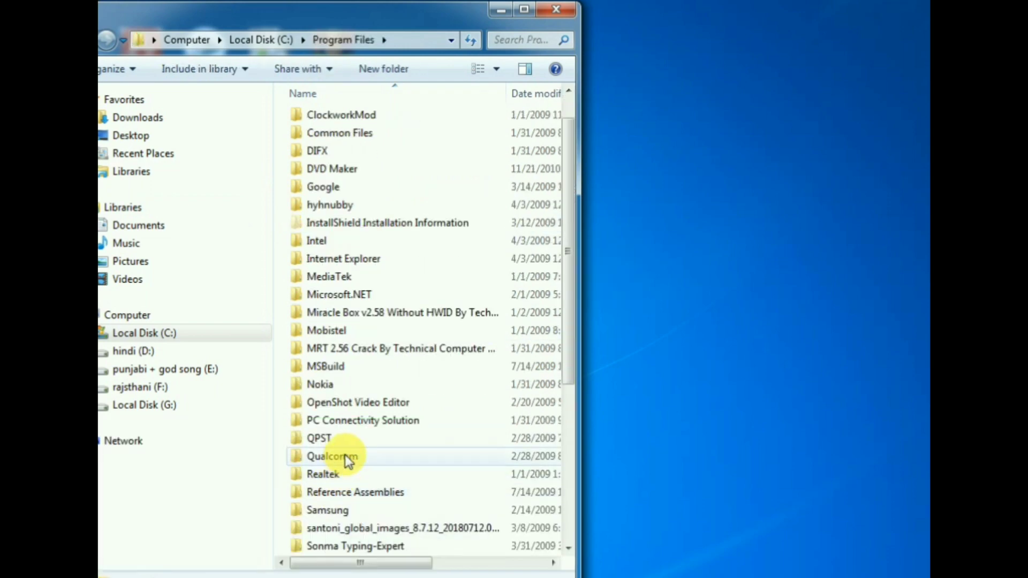
double_click(324, 456)
double_click(325, 117)
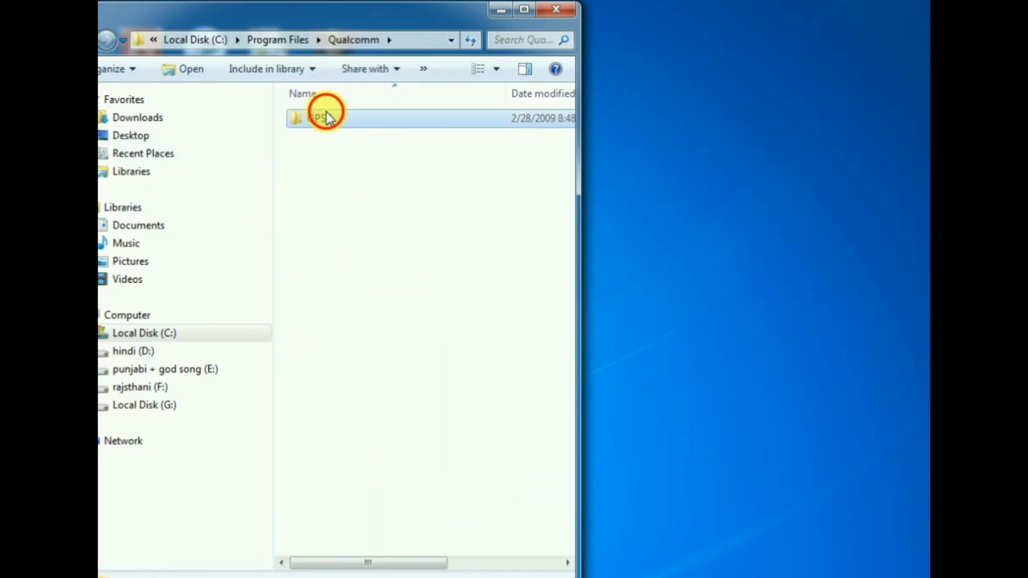
double_click(327, 141)
Step: Find QFIL among the files in the bin folder, launch it and reposition its window
scroll(428, 484, down, 10)
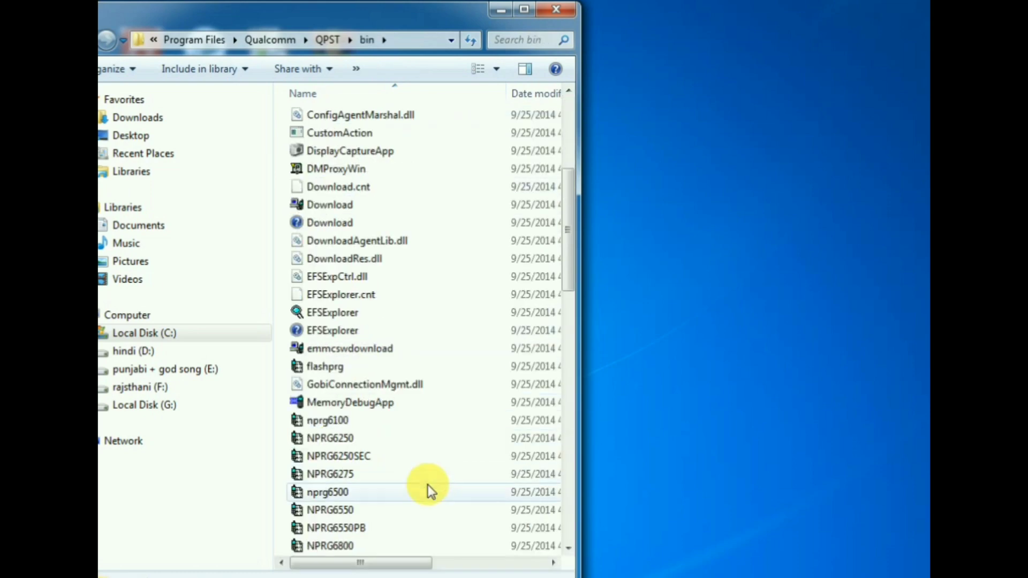
scroll(426, 484, down, 11)
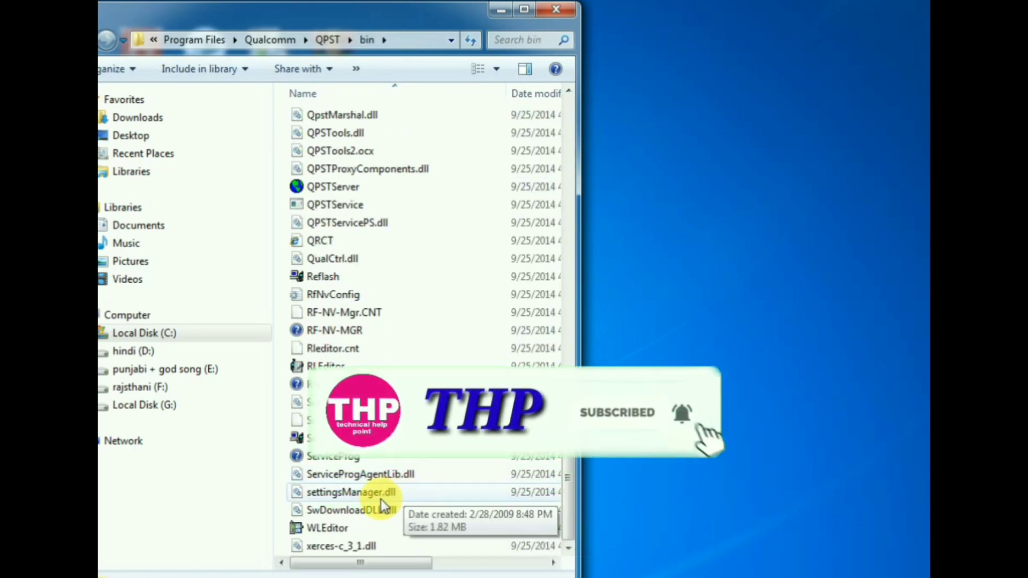
scroll(380, 499, up, 1)
scroll(381, 499, up, 4)
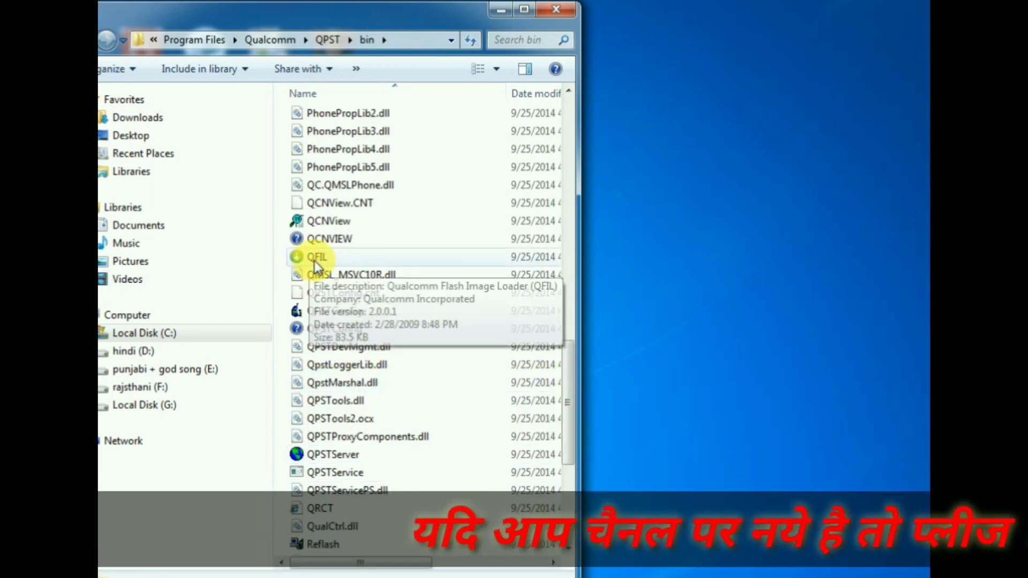
click(316, 258)
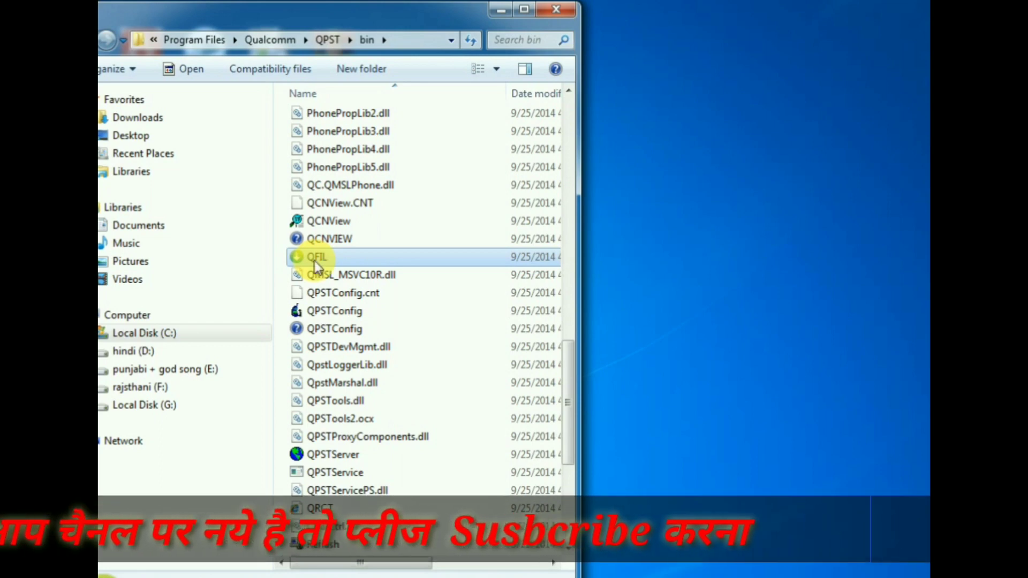
drag(309, 105, 454, 35)
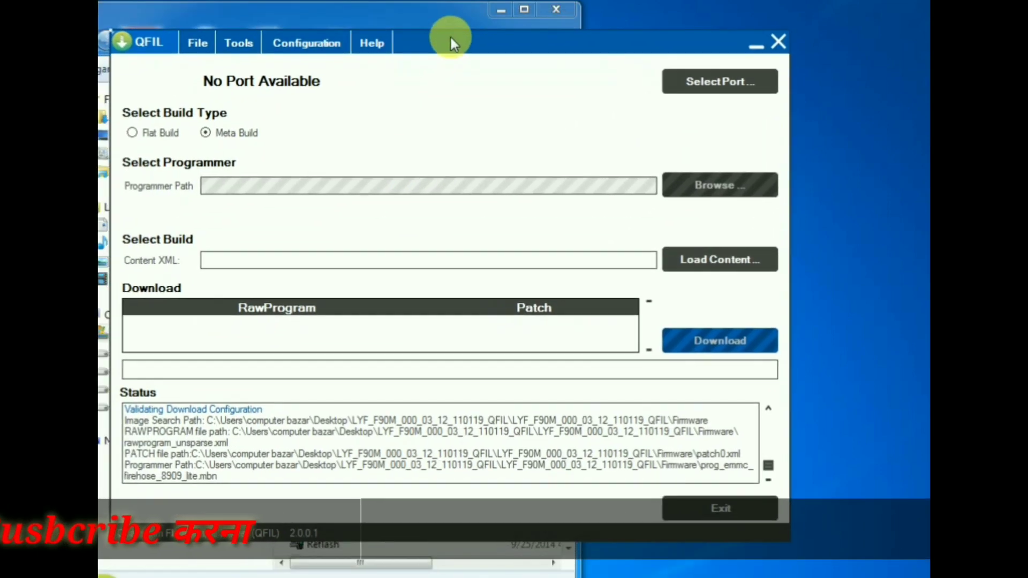
Step: Set the build type to Flat Build and load prog_emmc_firehose_8909_lite.mbn as the programmer
click(138, 132)
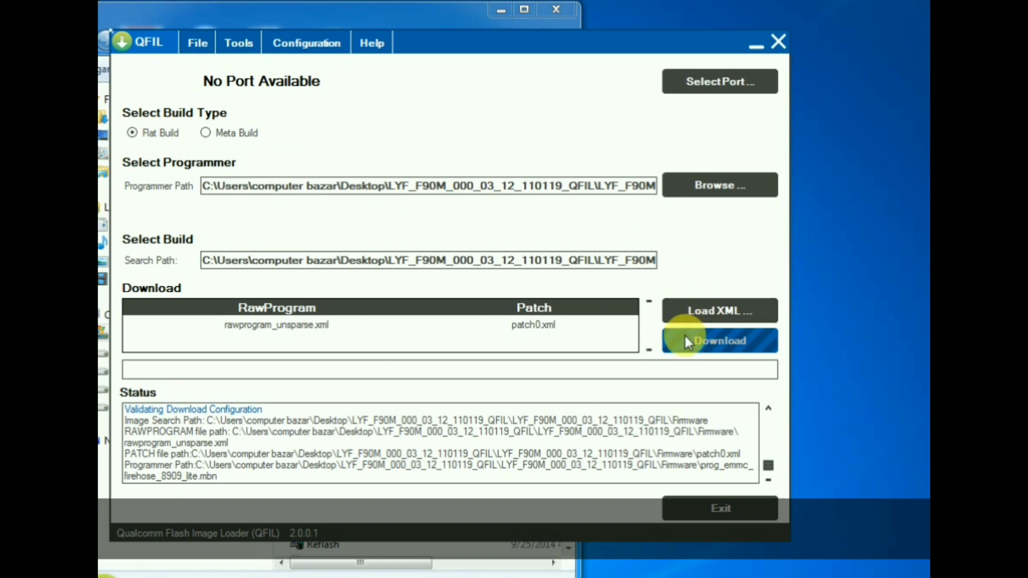
click(687, 192)
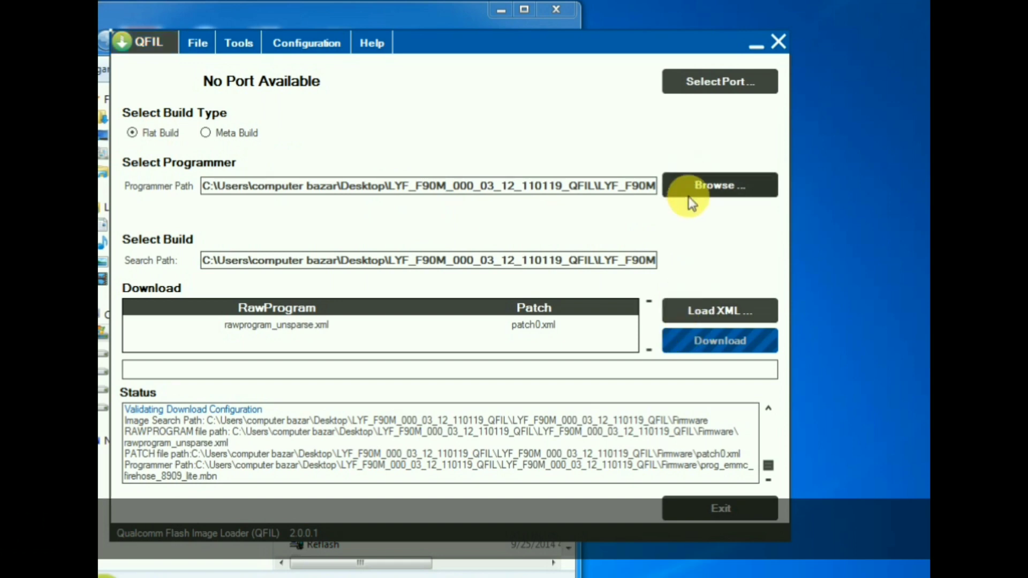
click(390, 183)
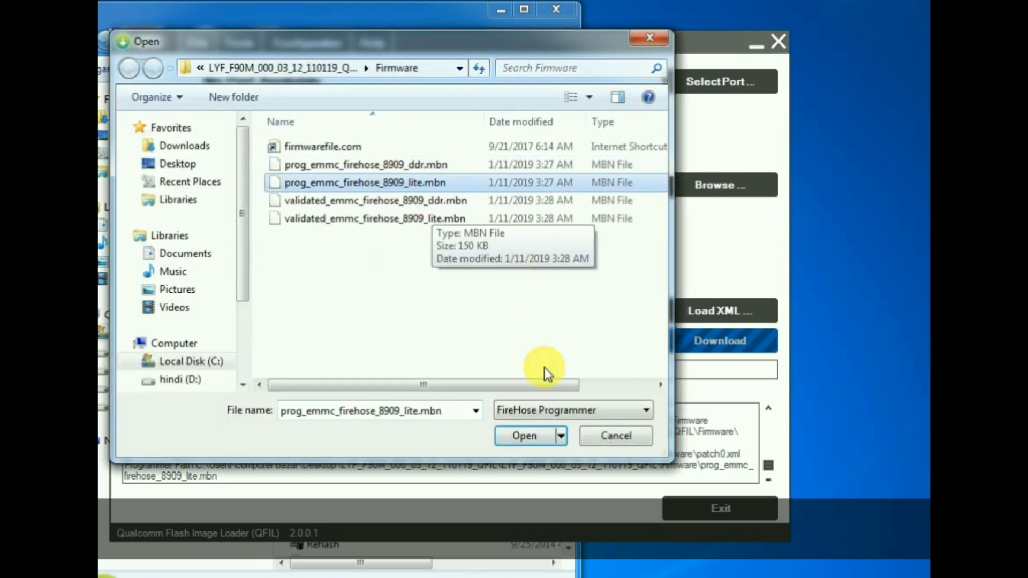
click(523, 443)
Step: Load rawprogram_unsparse as the RawProgram file and patch0 as the patch file, and start the firmware download
click(685, 309)
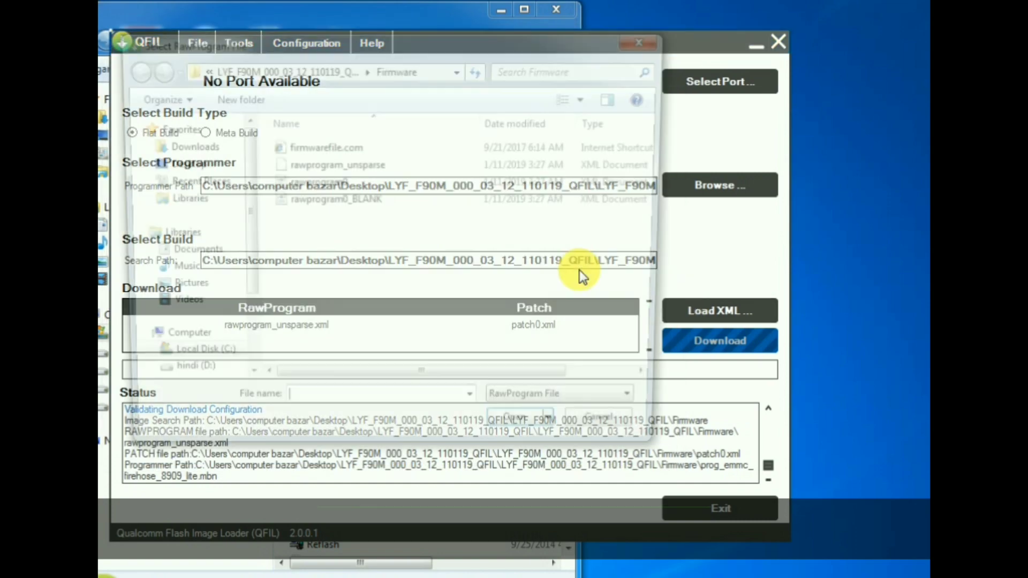
click(324, 166)
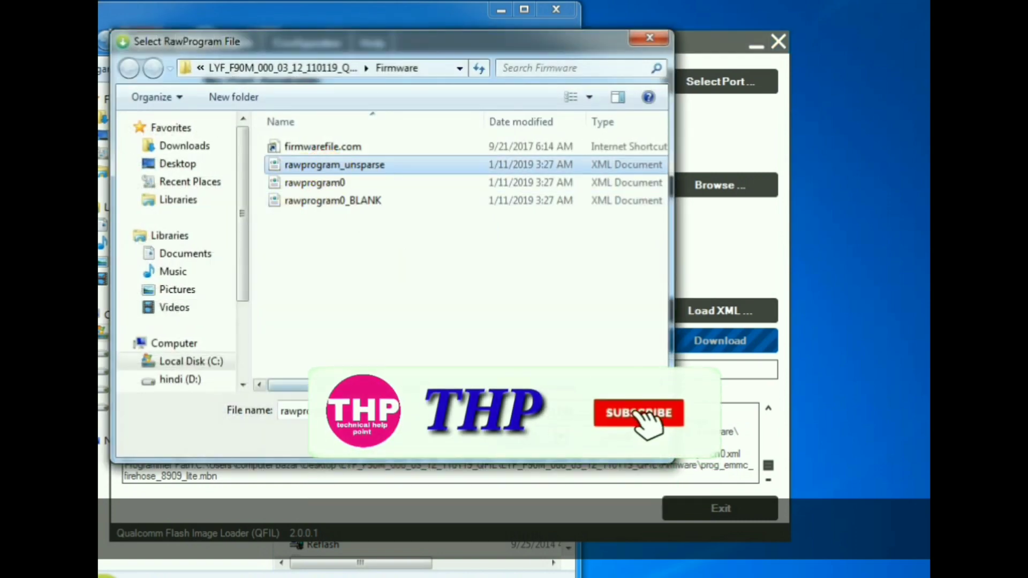
click(523, 444)
click(313, 166)
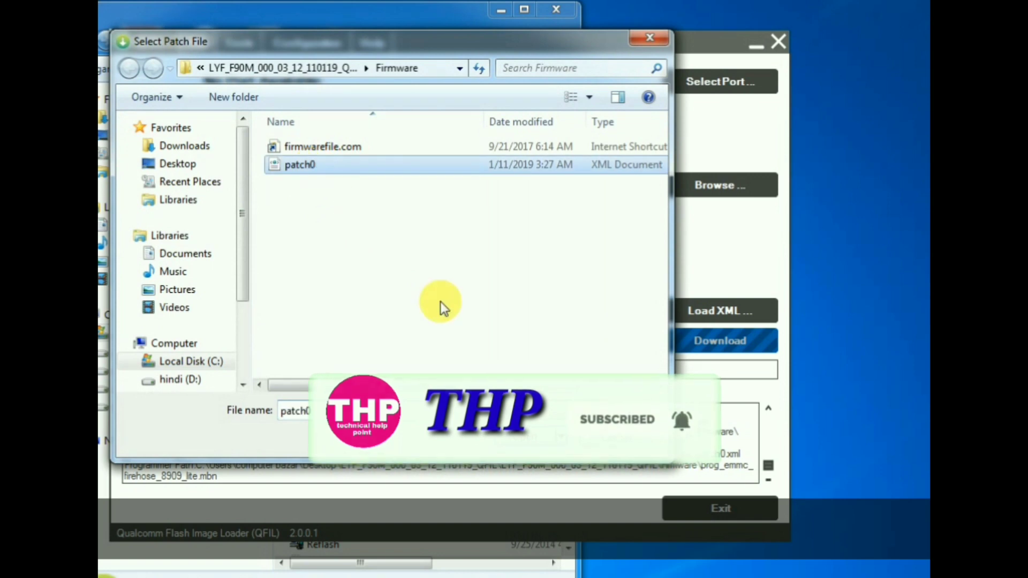
click(523, 432)
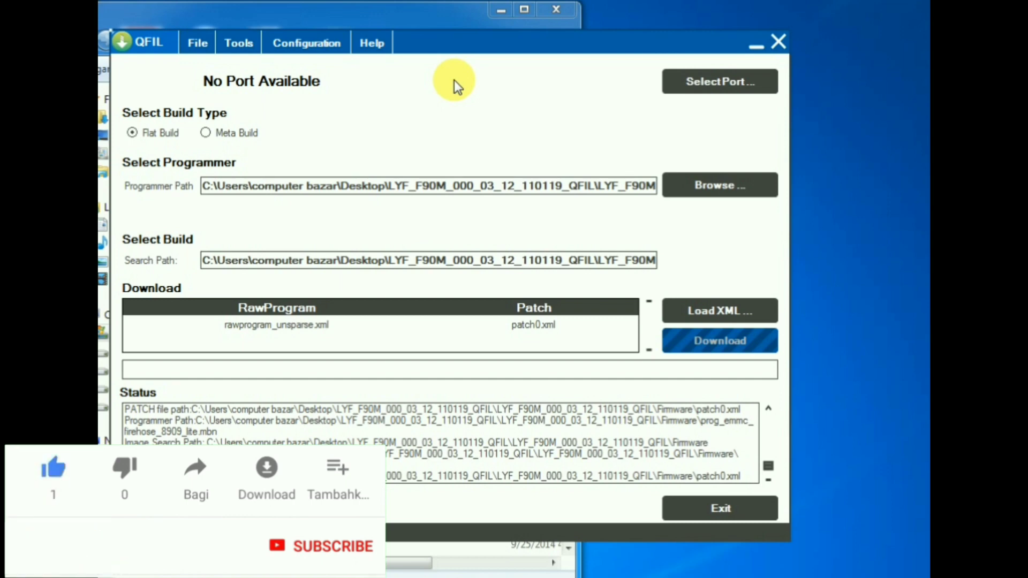
click(715, 345)
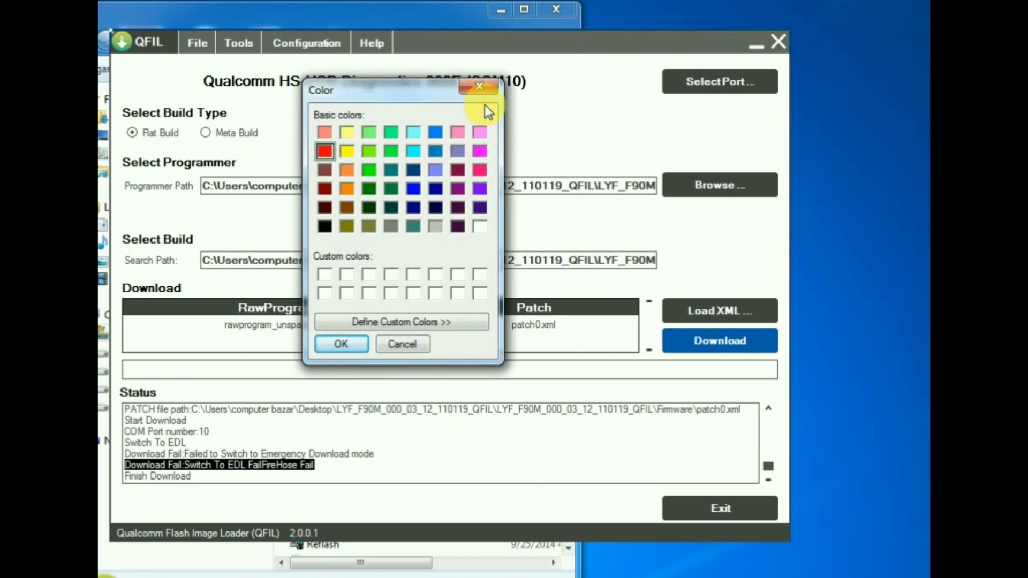
click(480, 85)
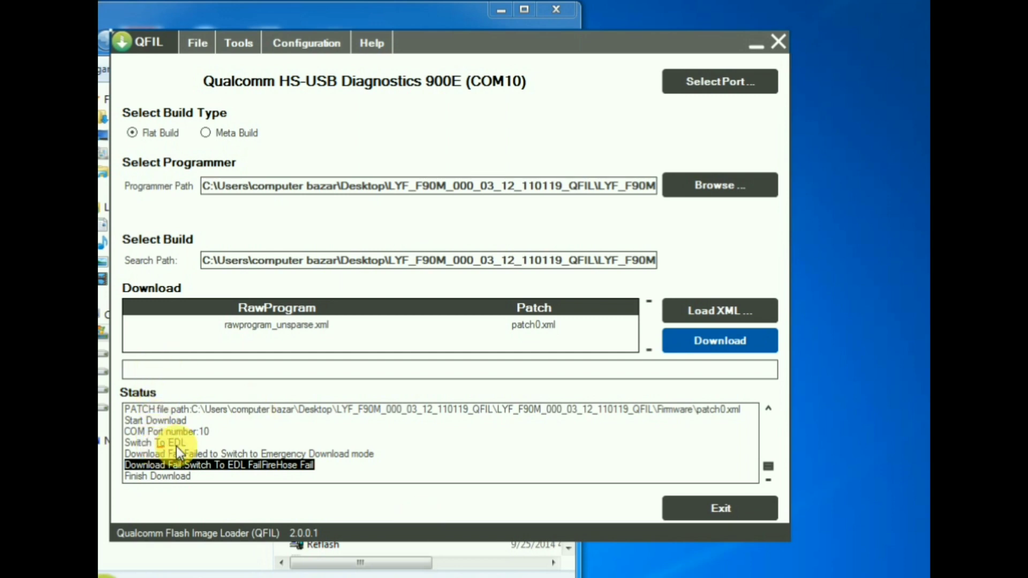
mouse_move(238, 449)
mouse_down()
mouse_move(339, 470)
mouse_move(275, 500)
mouse_move(113, 478)
mouse_move(145, 445)
mouse_up()
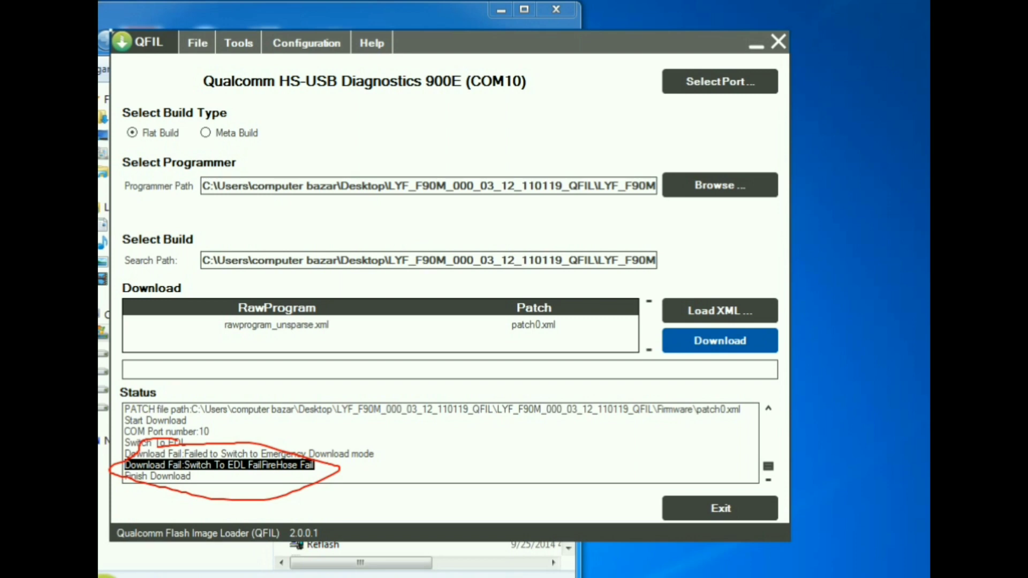
key(Escape)
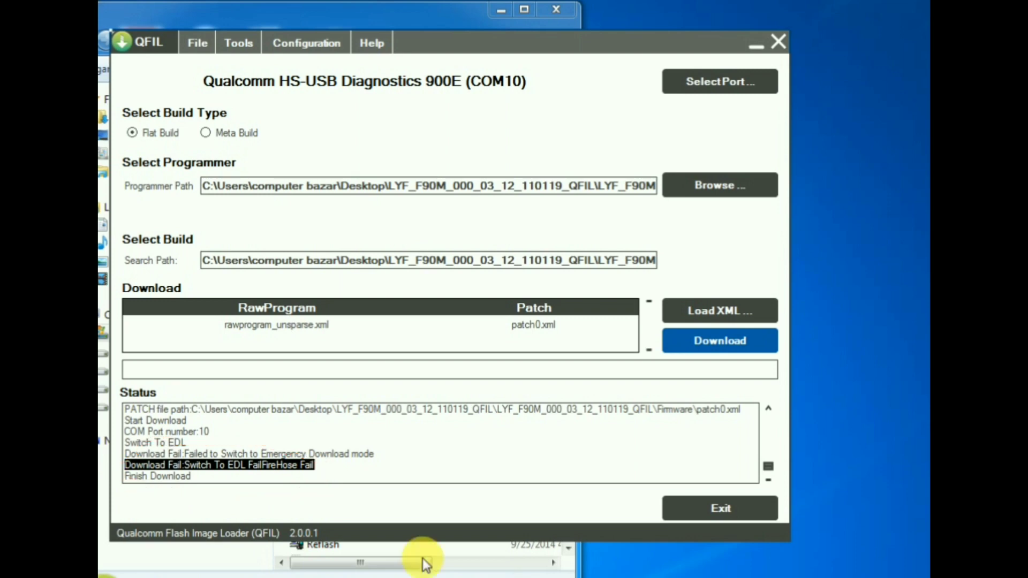
Step: Close QFIL and the Explorer window showing the bin folder
click(775, 43)
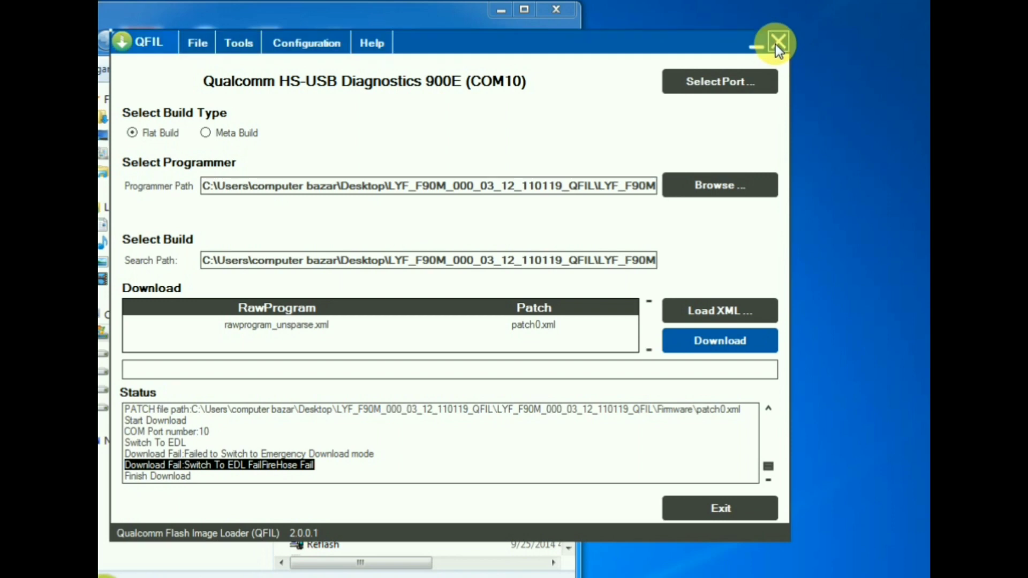
click(776, 43)
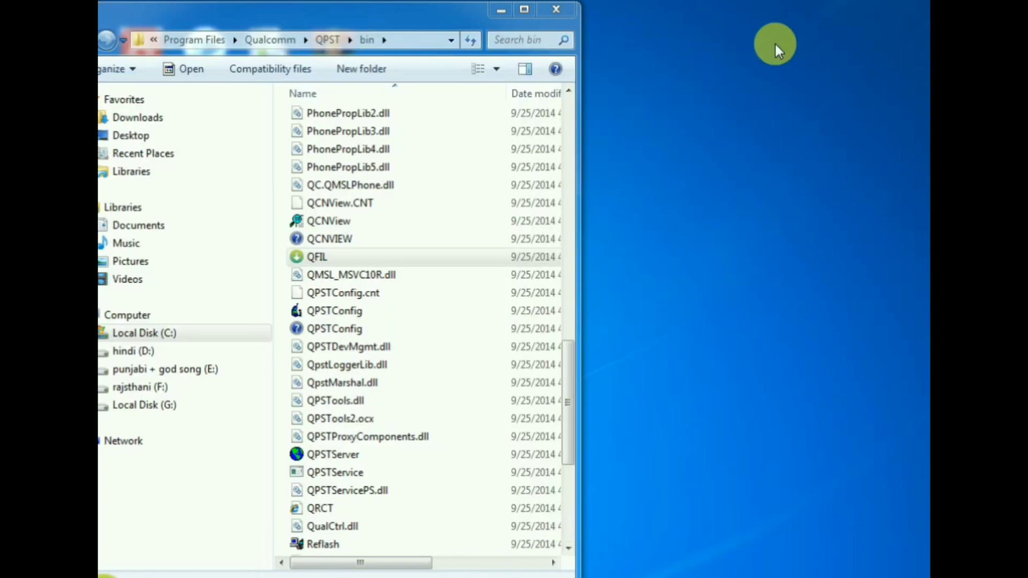
click(556, 10)
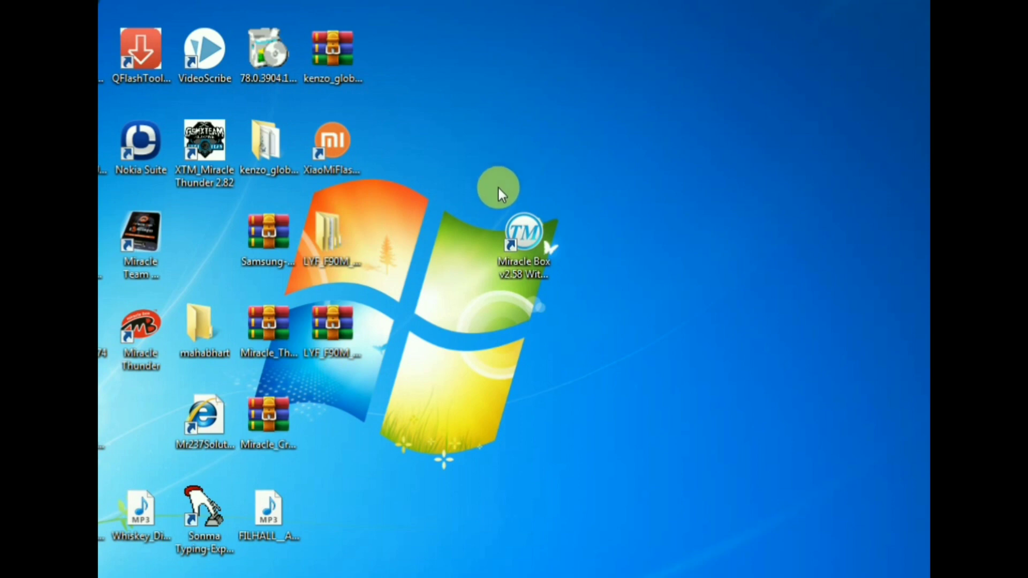
Step: Launch Miracle Box v2.58 from the desktop, close its loader splash window and reposition the main window
drag(599, 200, 535, 364)
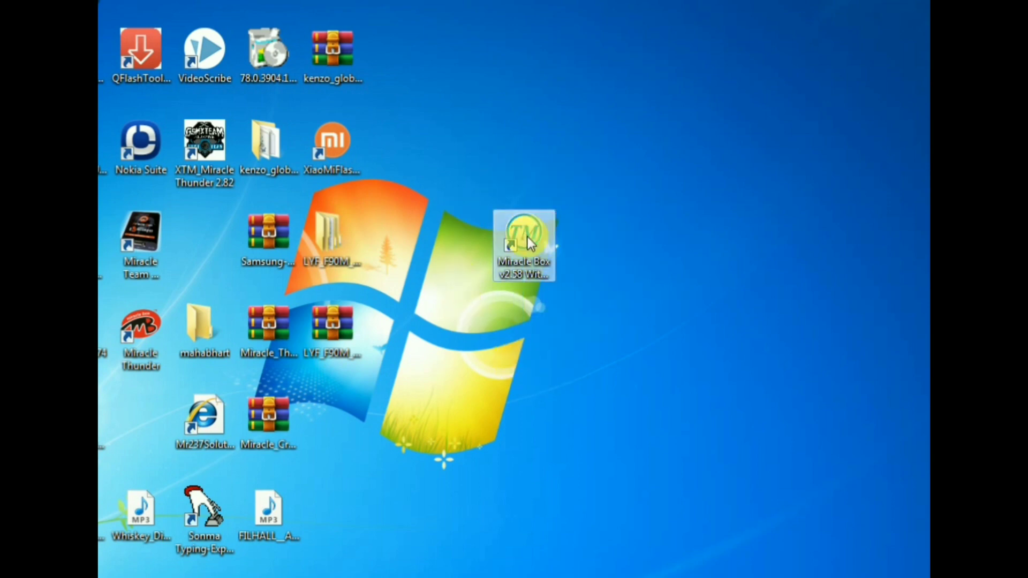
right_click(526, 237)
click(594, 379)
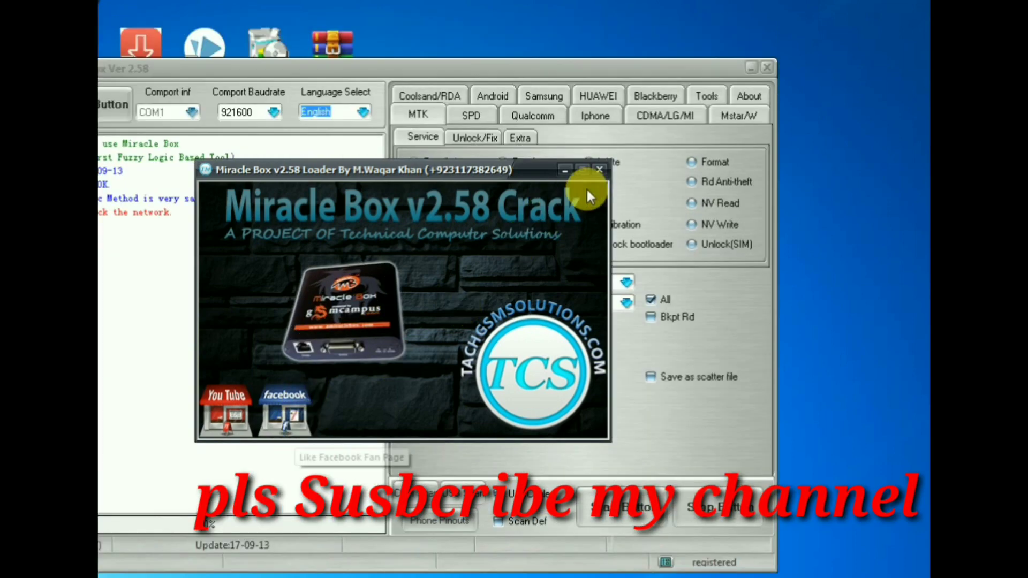
click(598, 170)
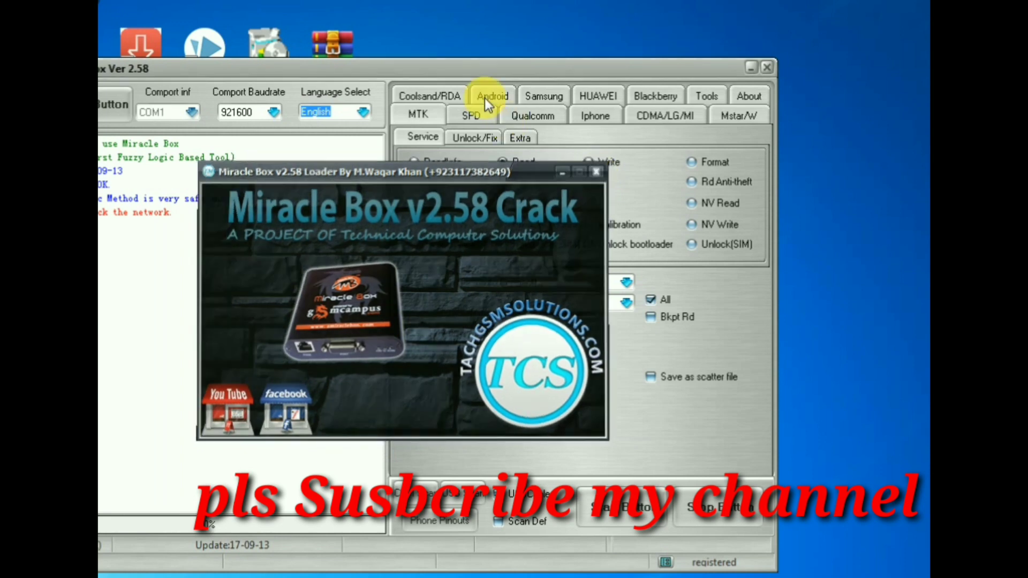
drag(468, 74, 562, 62)
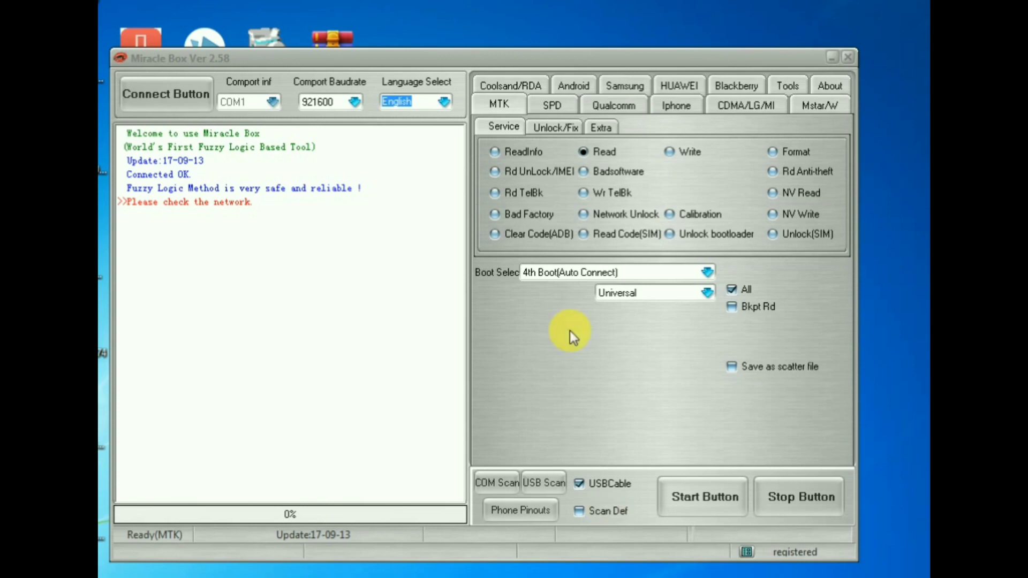
Step: Turn off the Auto option for the Qualcomm FireHose file and open the Qualcomm flashing settings
click(625, 108)
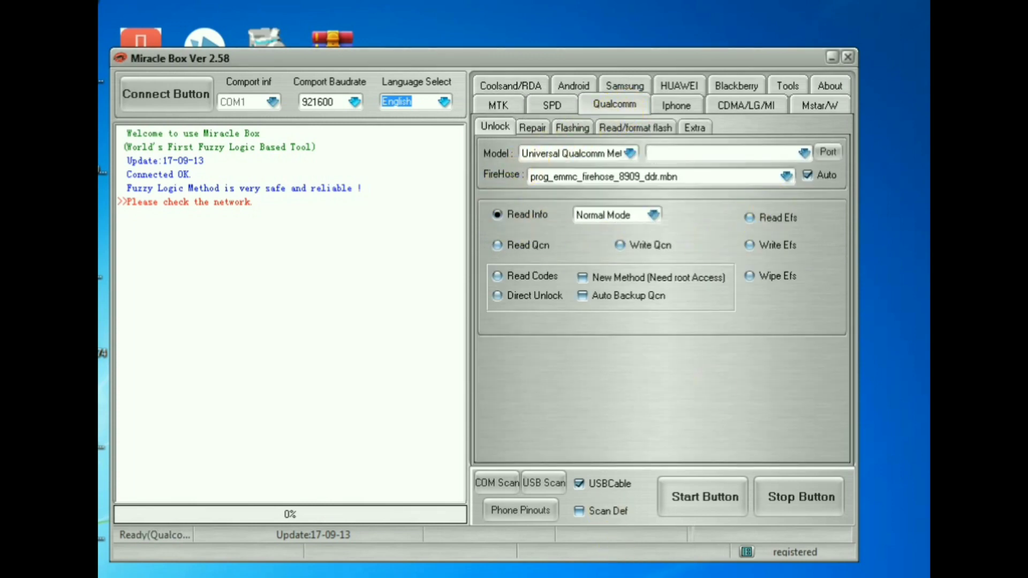
click(619, 569)
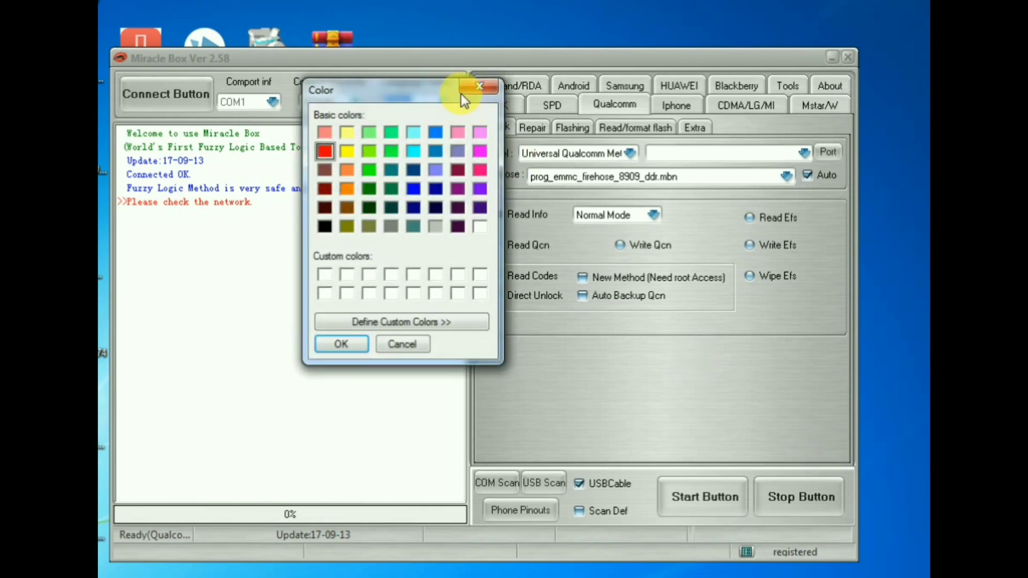
click(477, 85)
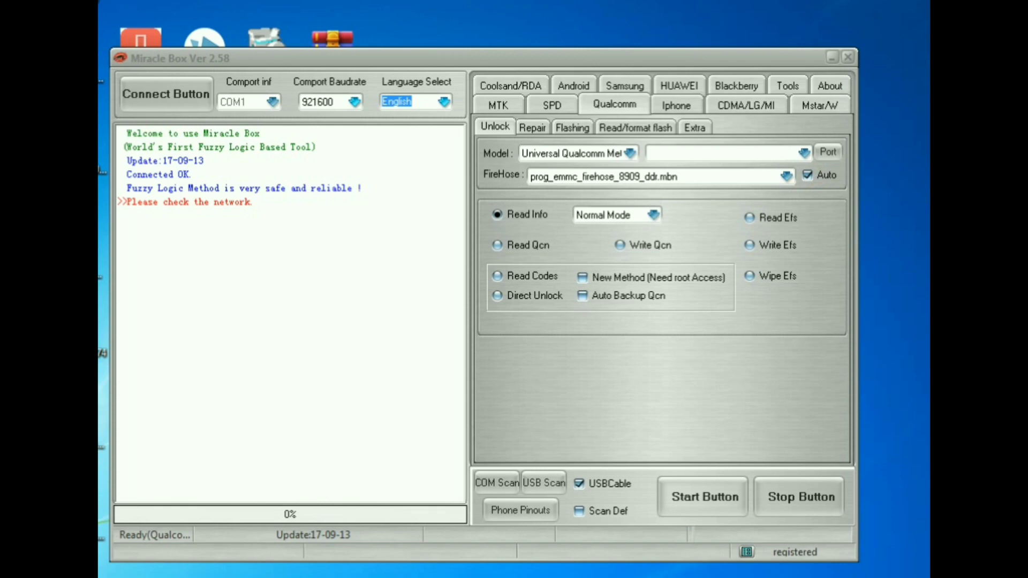
click(812, 178)
click(572, 130)
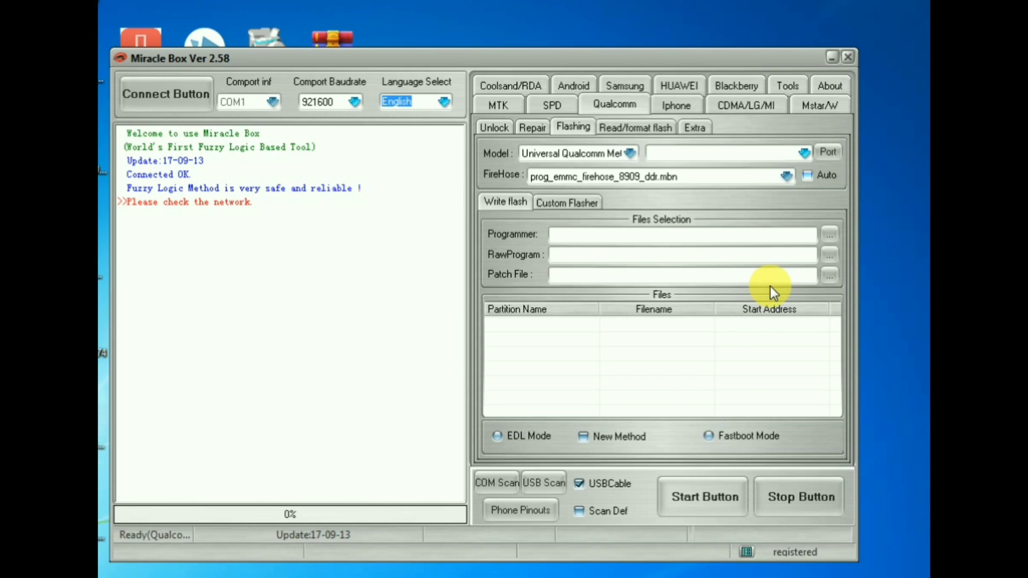
Step: Scan for ports and select COM10 (Qualcomm HS-USB QDLoader) as the flashing port
click(827, 155)
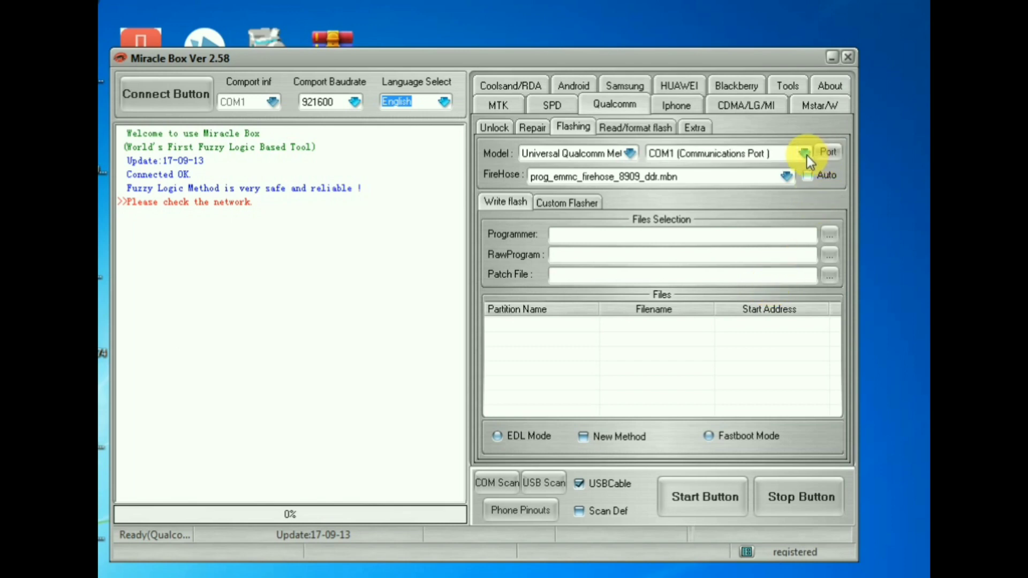
click(805, 154)
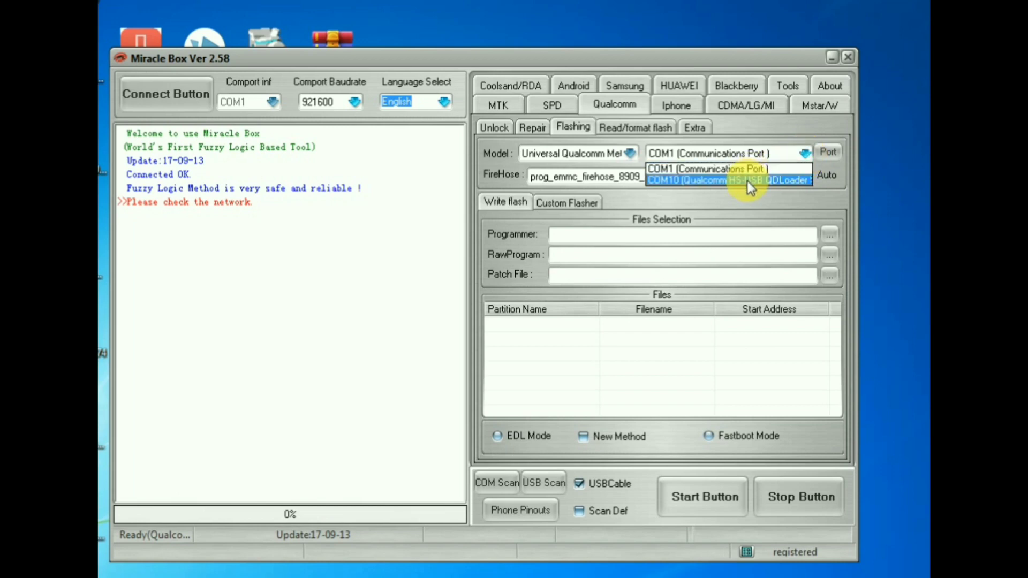
click(747, 181)
click(827, 155)
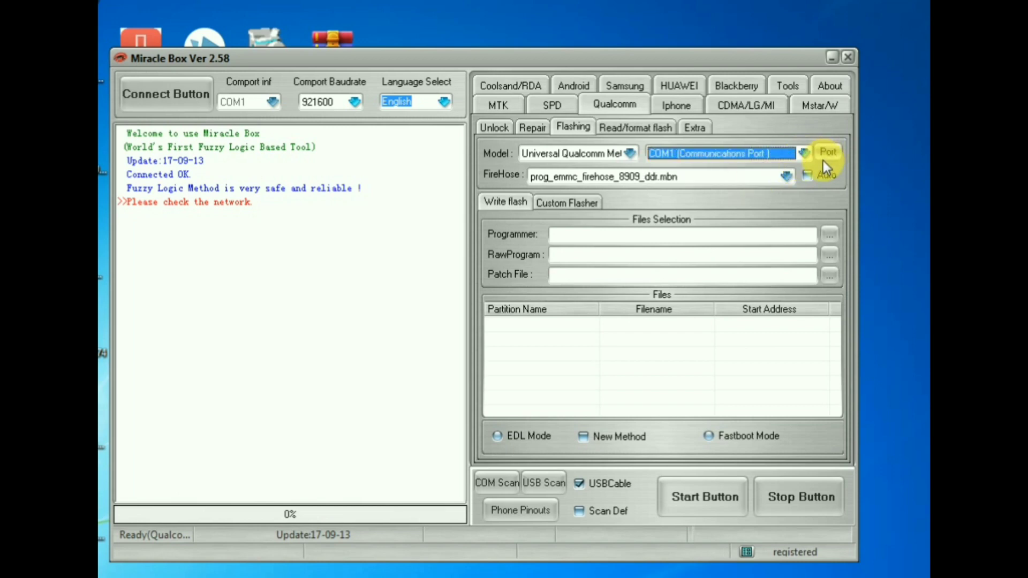
click(809, 156)
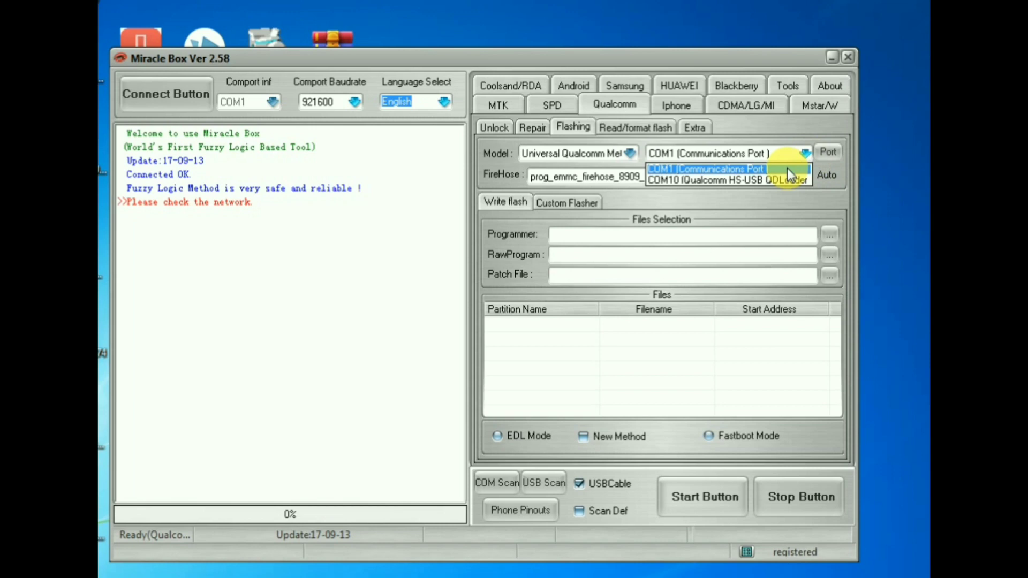
click(746, 179)
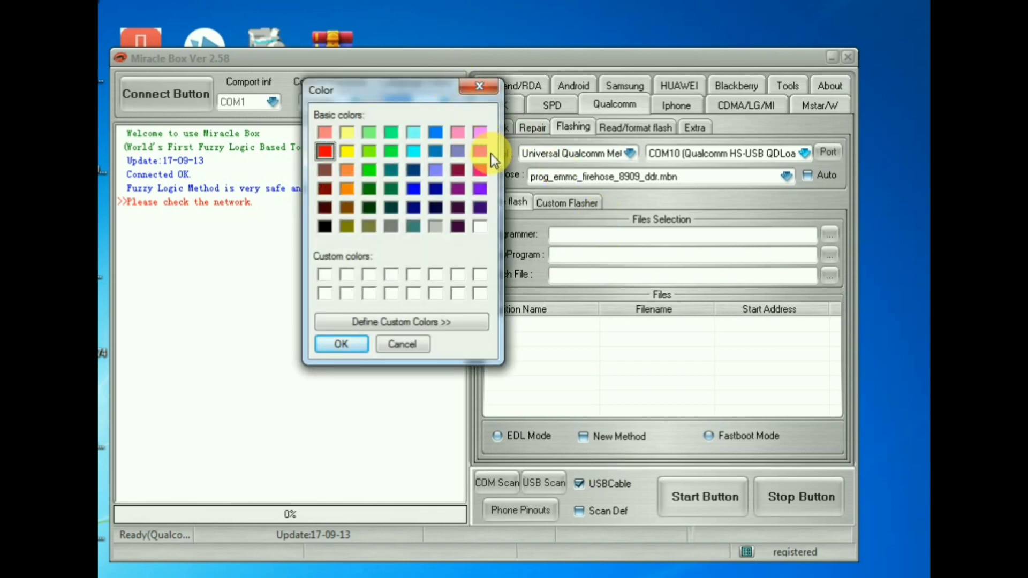
click(479, 152)
click(486, 83)
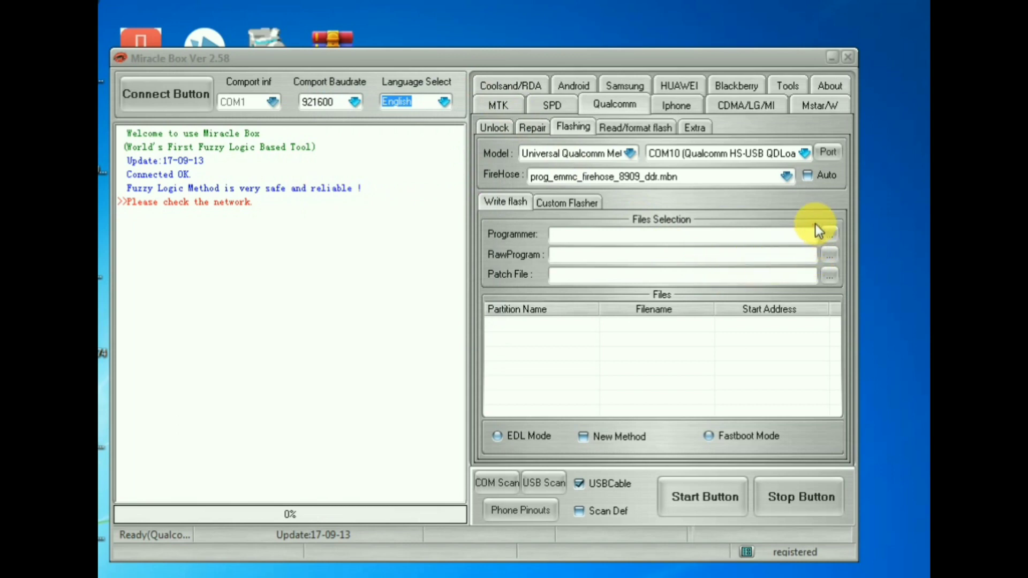
mouse_move(836, 225)
mouse_down()
mouse_move(750, 246)
mouse_move(488, 240)
mouse_move(535, 229)
mouse_up()
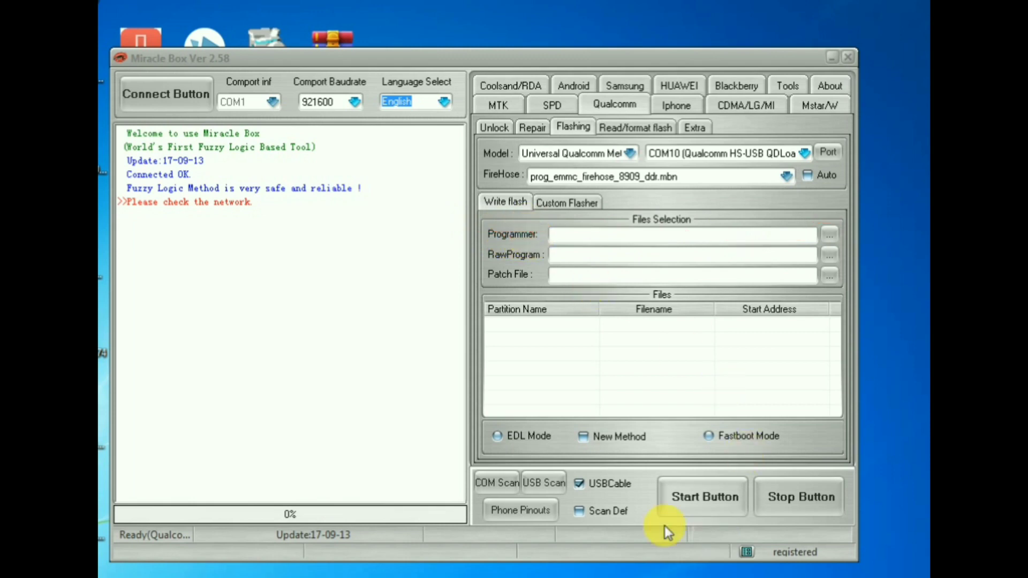
click(504, 233)
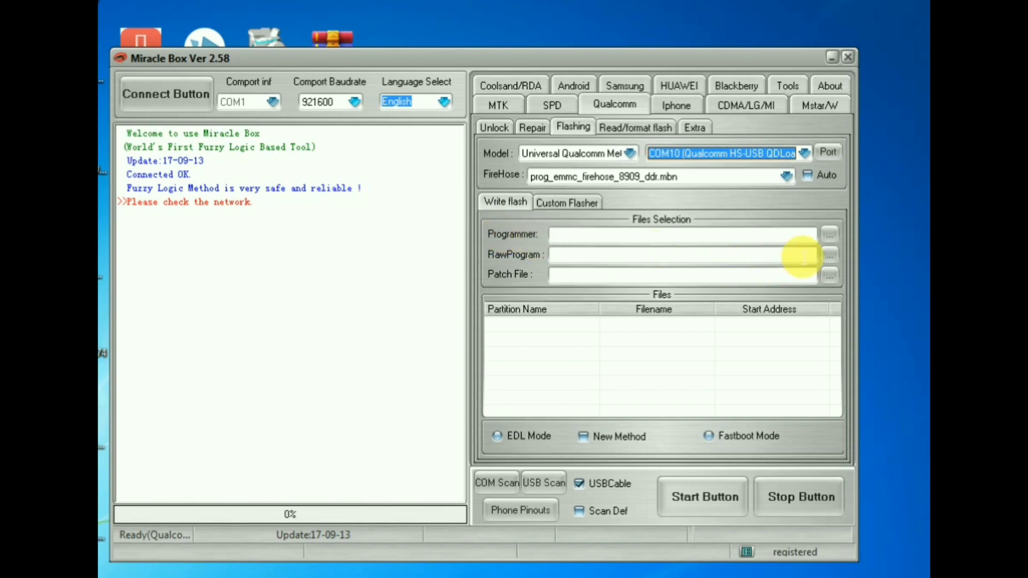
Step: Browse for the programmer file in the Firmware folder inside the desktop's LYF_F90M_000_03_12_110119_QFIL folder
click(836, 238)
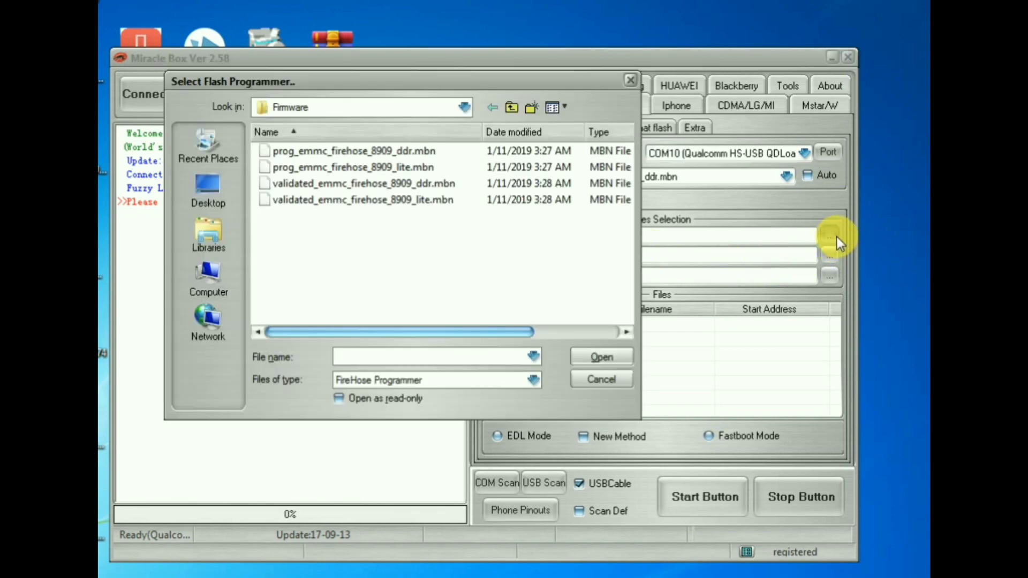
click(218, 193)
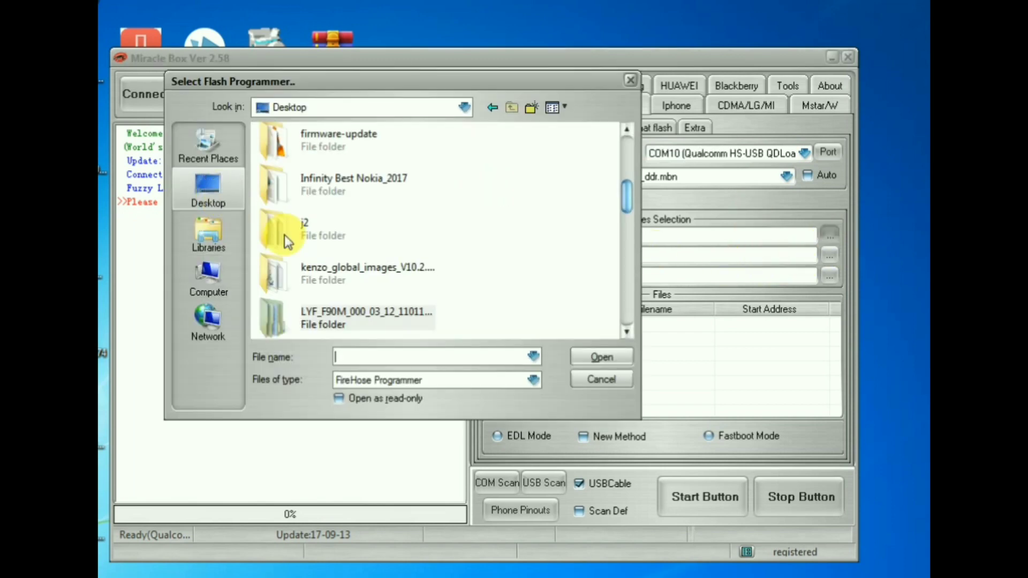
double_click(366, 312)
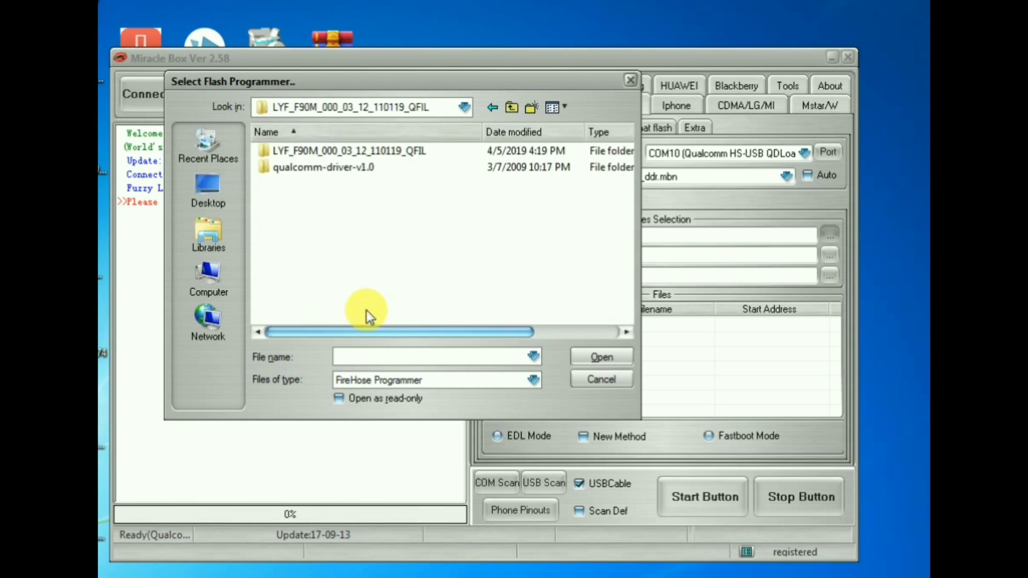
double_click(401, 153)
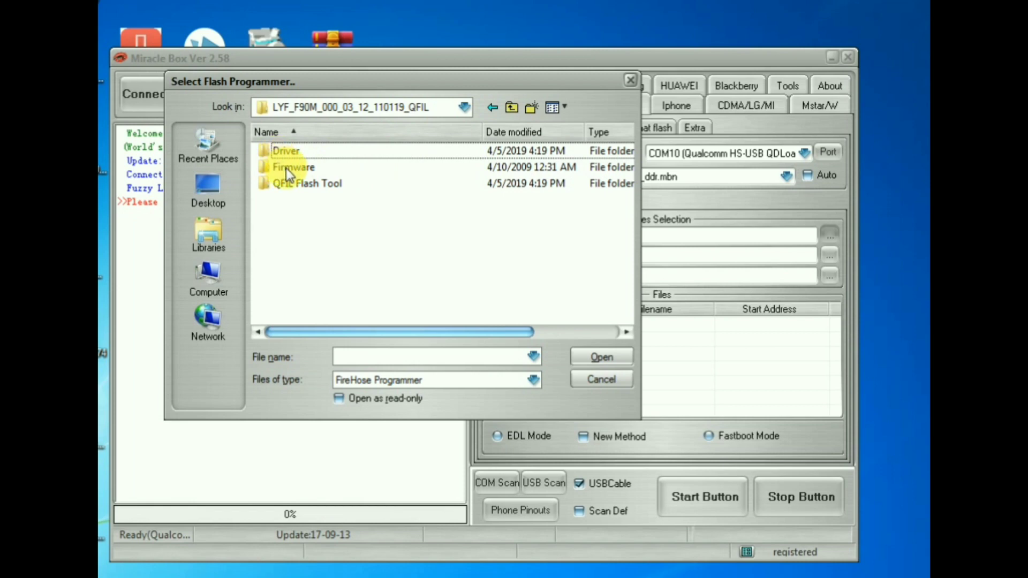
click(290, 168)
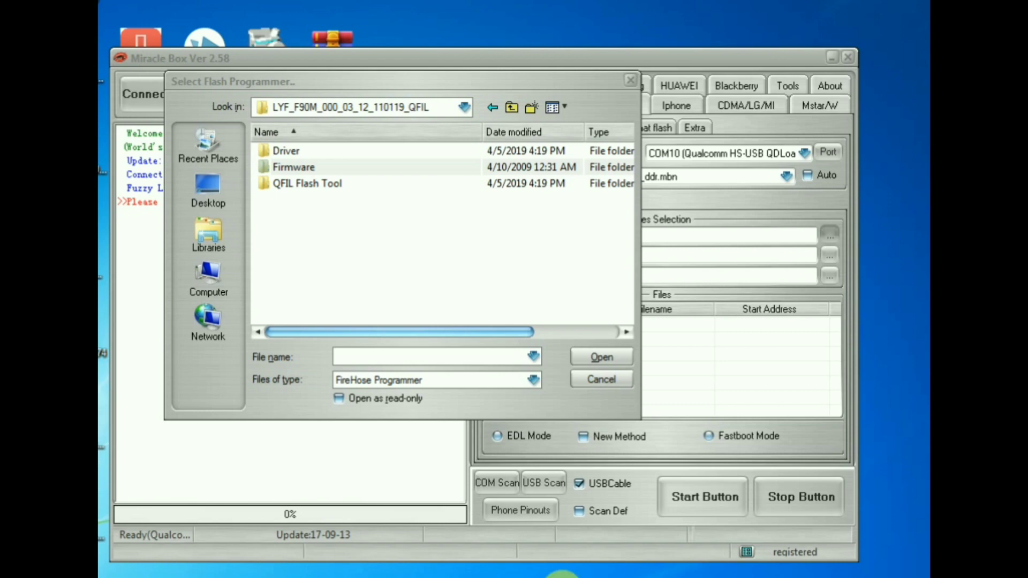
drag(291, 176, 332, 178)
double_click(333, 168)
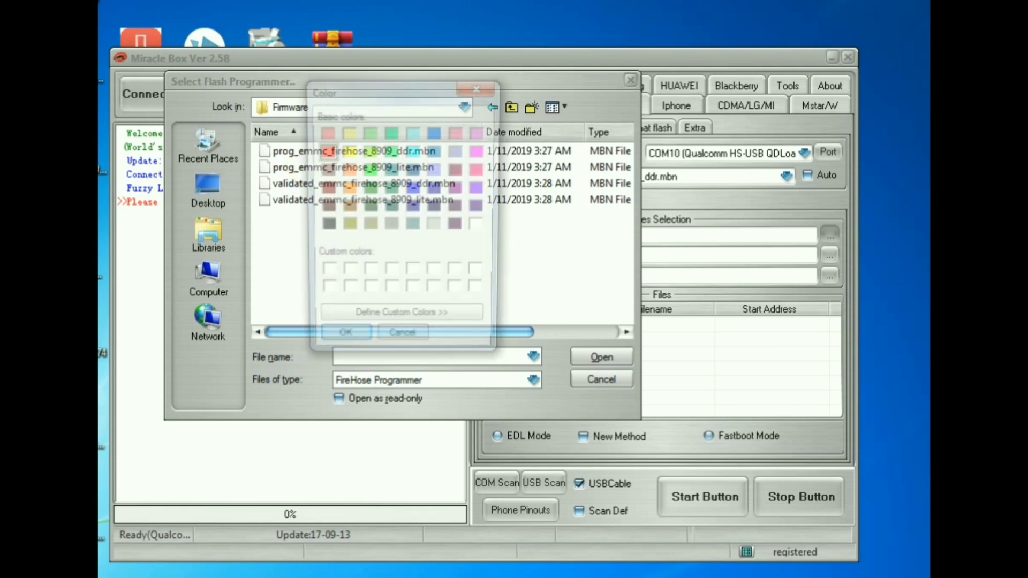
click(470, 91)
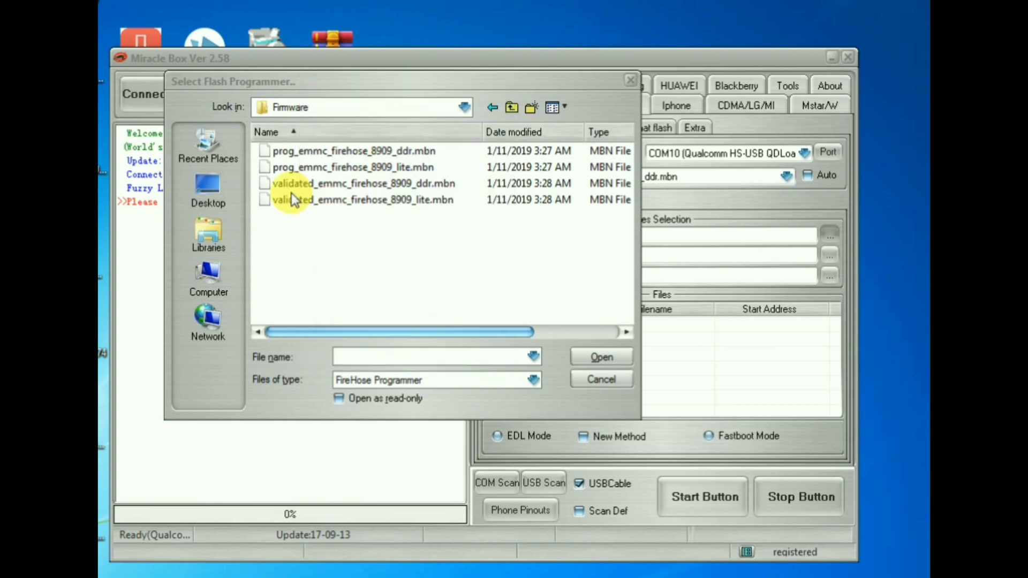
Step: Load prog_emmc_firehose_8909_lite.mbn as the Programmer file
click(280, 168)
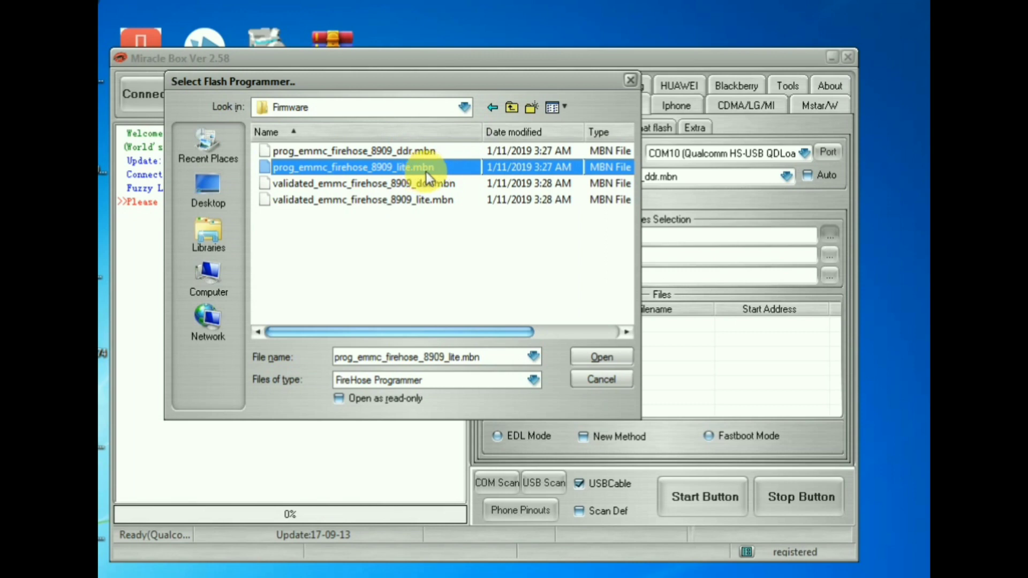
click(477, 254)
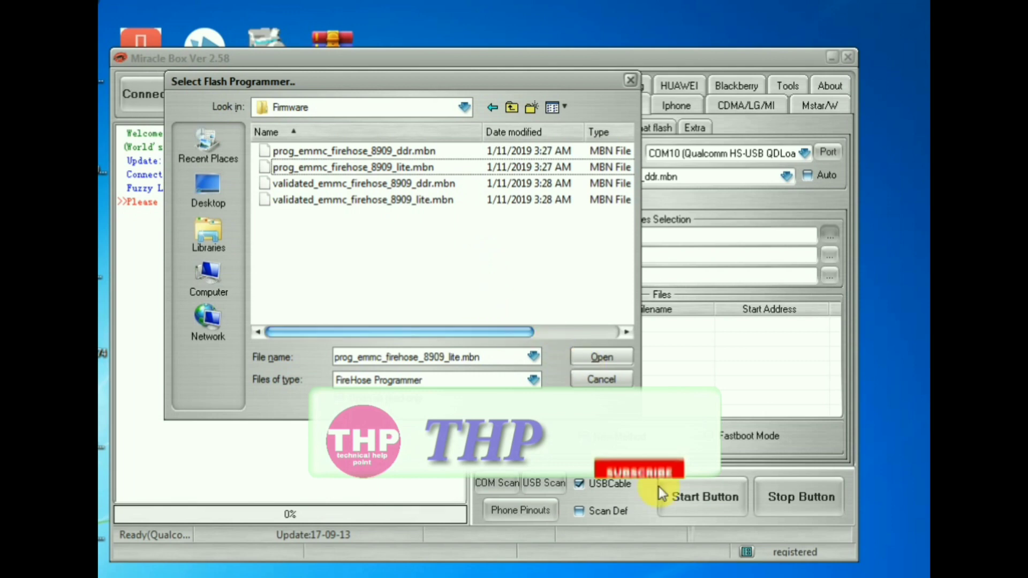
click(297, 171)
double_click(298, 171)
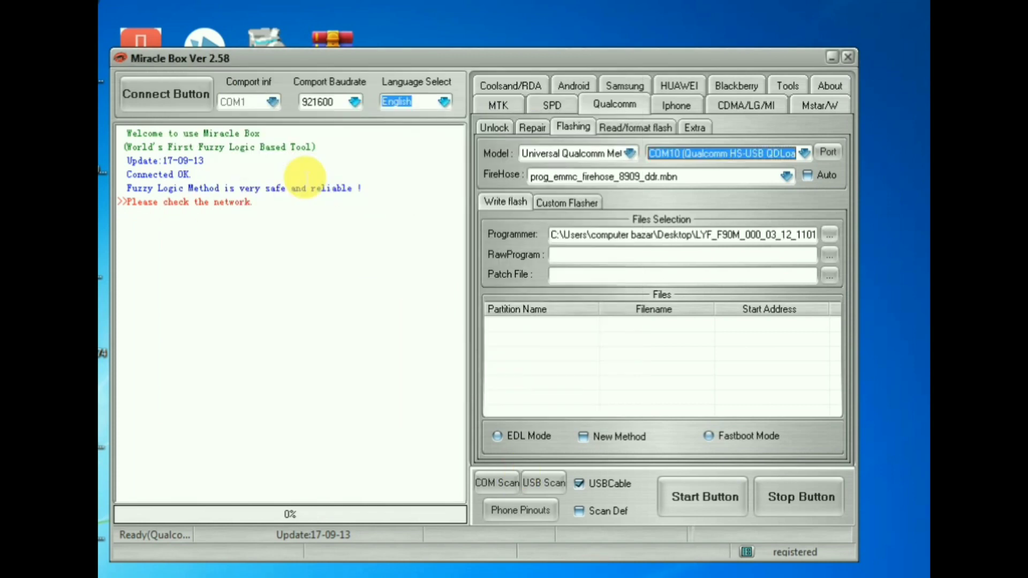
Step: Load rawprogram_unsparse from the Firmware folder as the RawProgram file
click(671, 499)
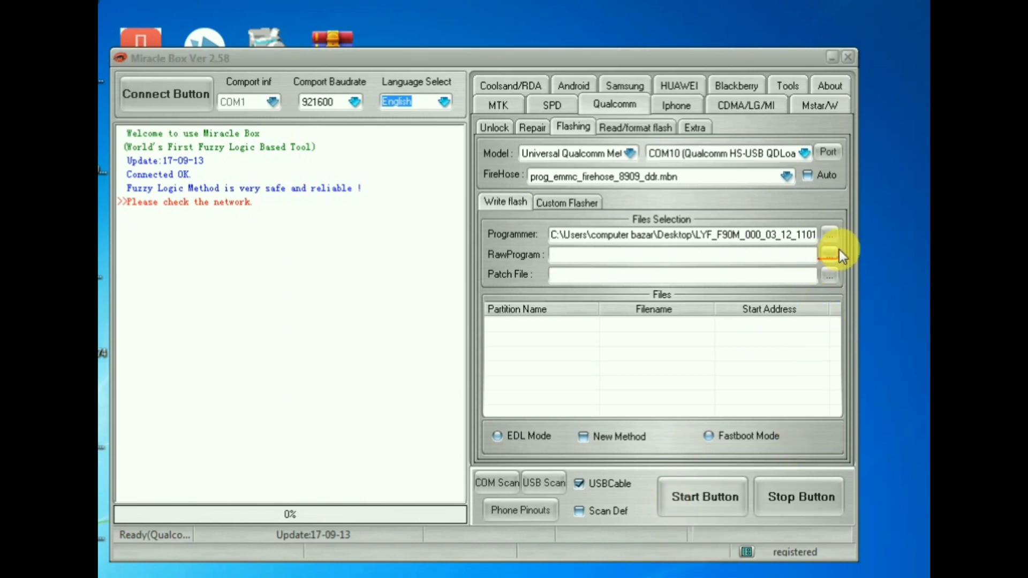
drag(839, 255, 496, 248)
click(831, 257)
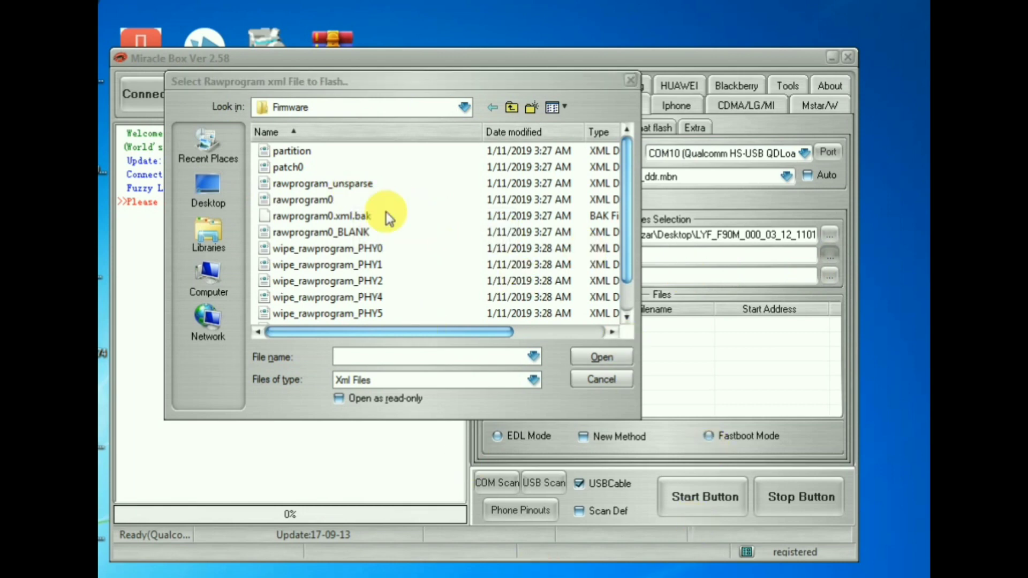
drag(254, 186, 357, 190)
click(316, 188)
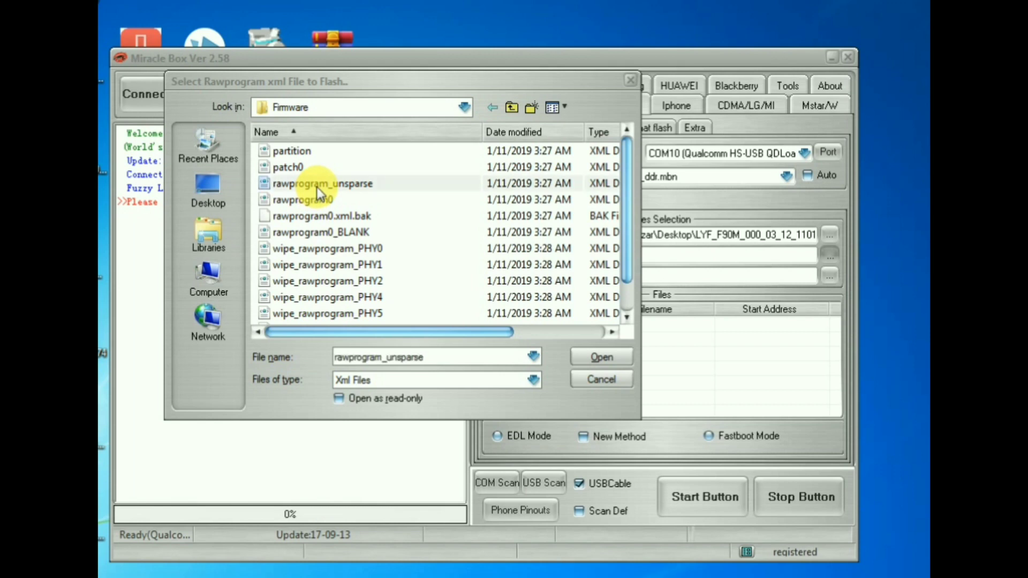
click(599, 357)
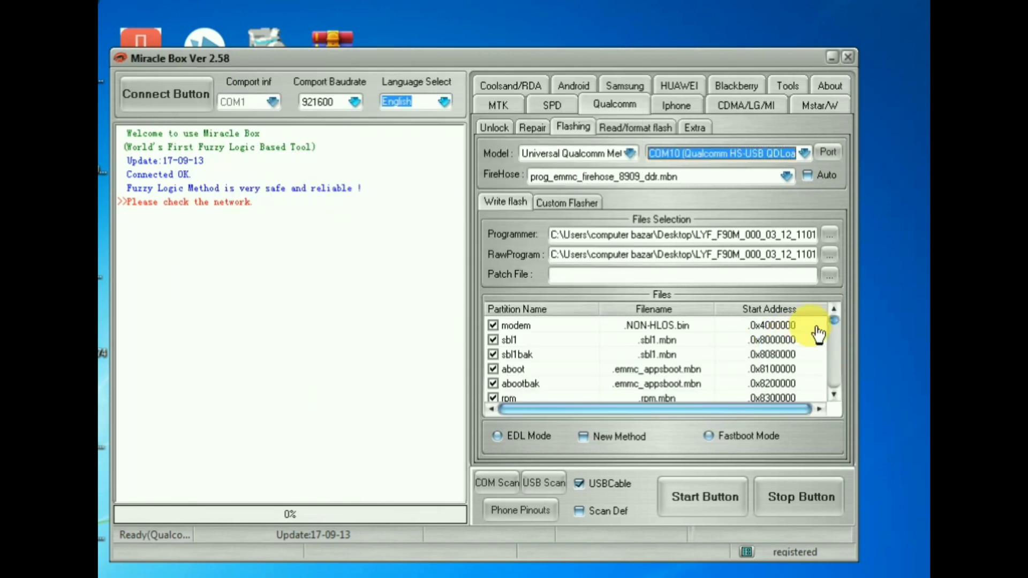
Step: Load patch0 from the Firmware folder as the Patch File
click(829, 275)
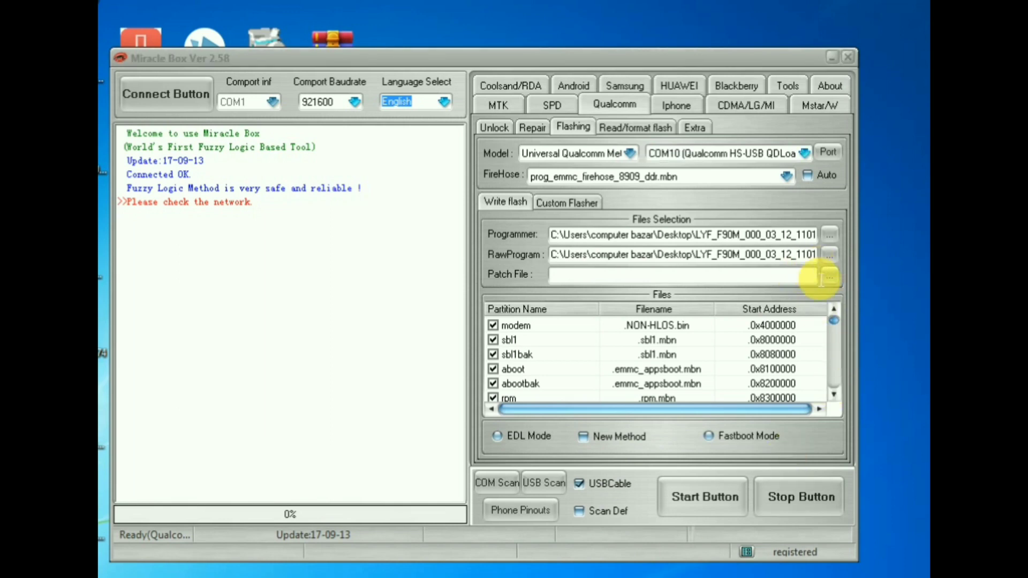
mouse_move(814, 272)
mouse_down()
mouse_move(839, 274)
mouse_move(809, 292)
mouse_move(691, 270)
mouse_move(611, 271)
mouse_up()
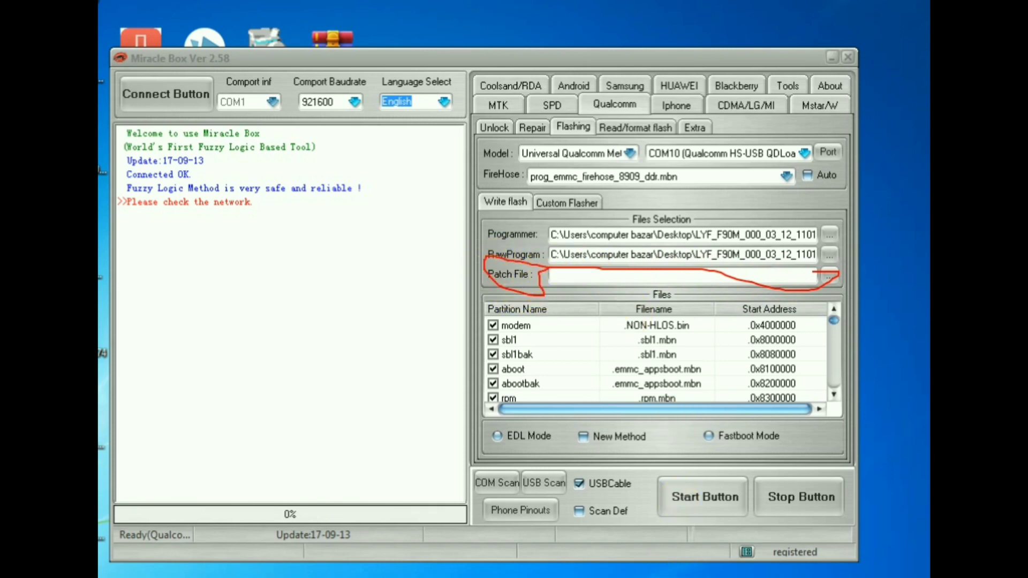
key(Escape)
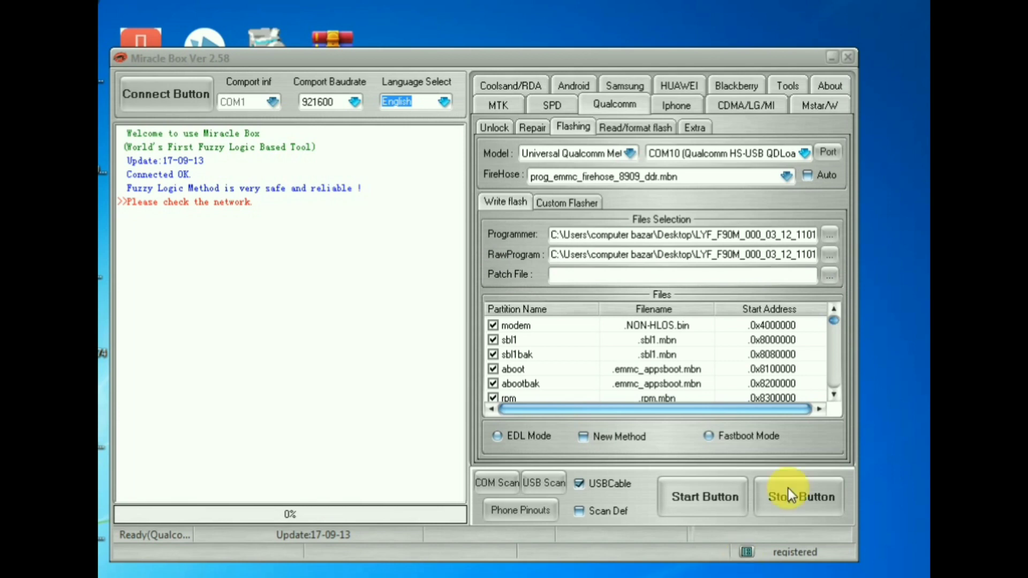
click(831, 276)
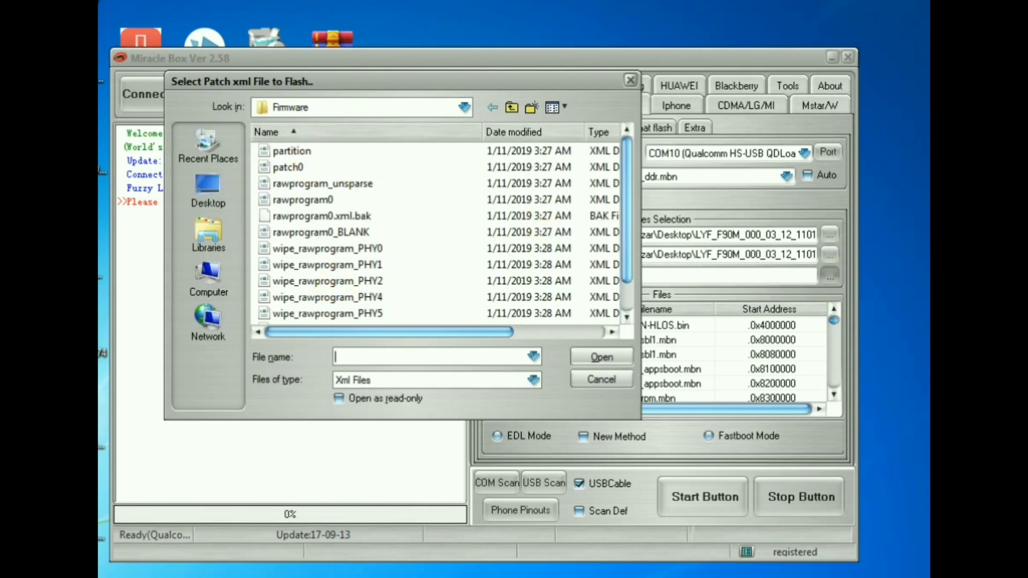
click(303, 170)
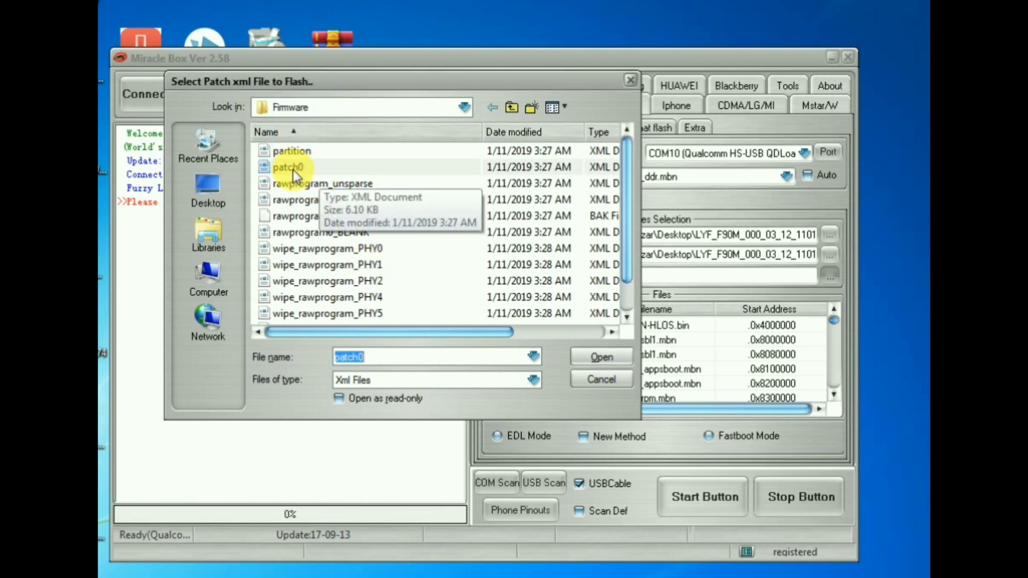
click(294, 169)
click(589, 365)
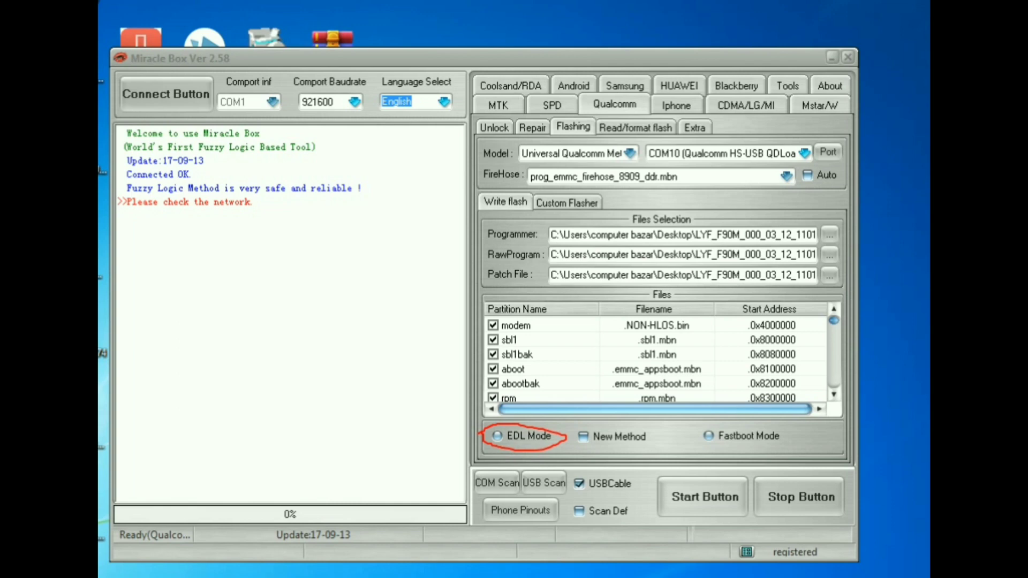
Step: Set the flashing to EDL Mode and start writing the firmware to the phone
click(497, 438)
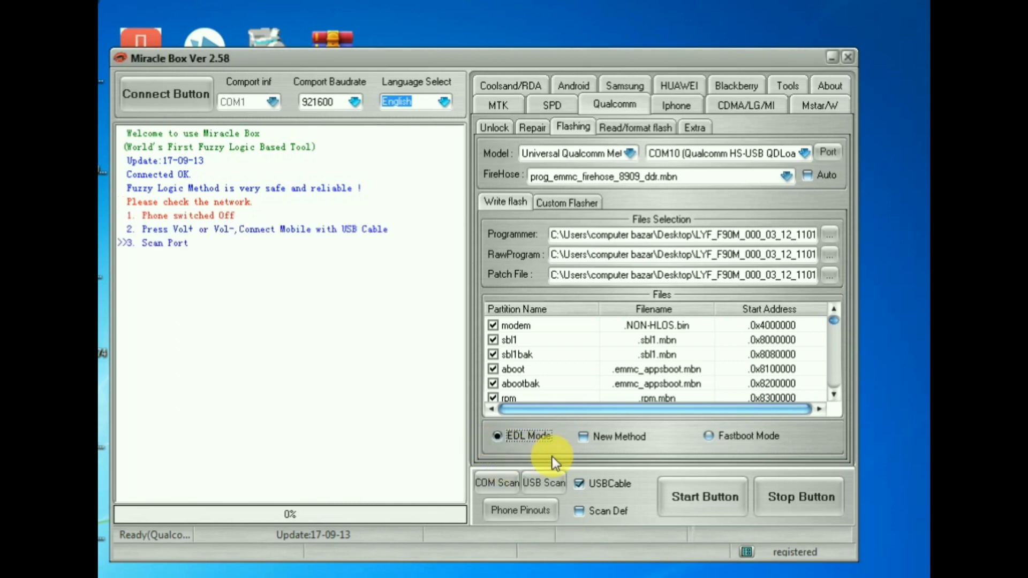
click(692, 498)
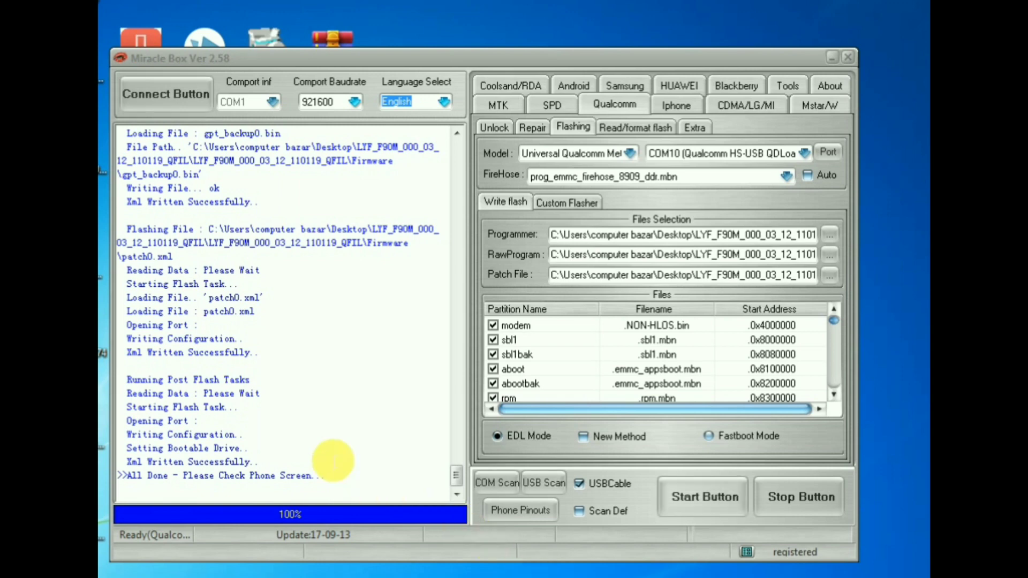
mouse_move(266, 457)
mouse_down()
mouse_move(289, 454)
mouse_move(330, 471)
mouse_move(327, 494)
mouse_move(249, 503)
mouse_move(115, 482)
mouse_move(128, 463)
mouse_move(212, 489)
mouse_move(245, 483)
mouse_up()
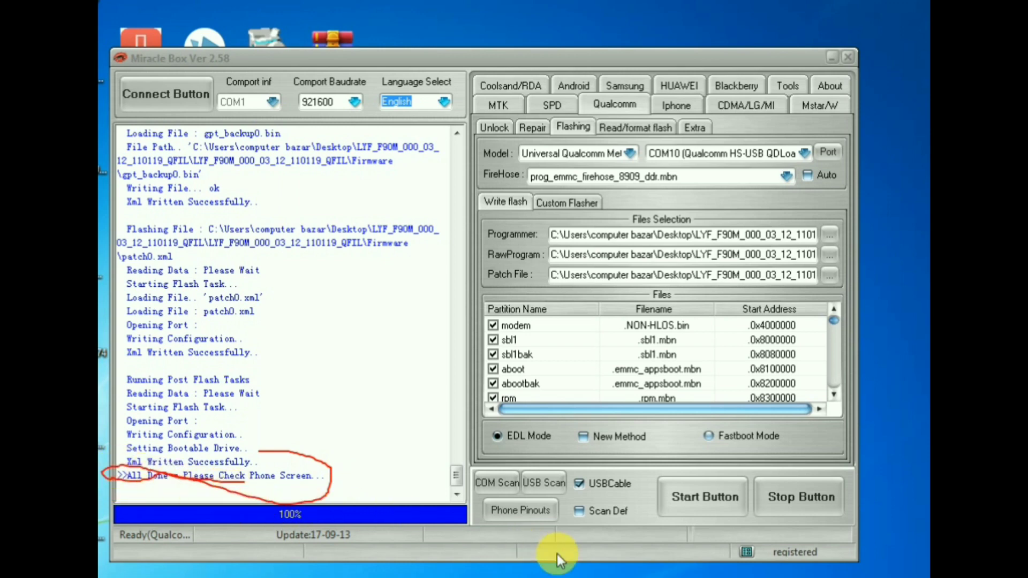